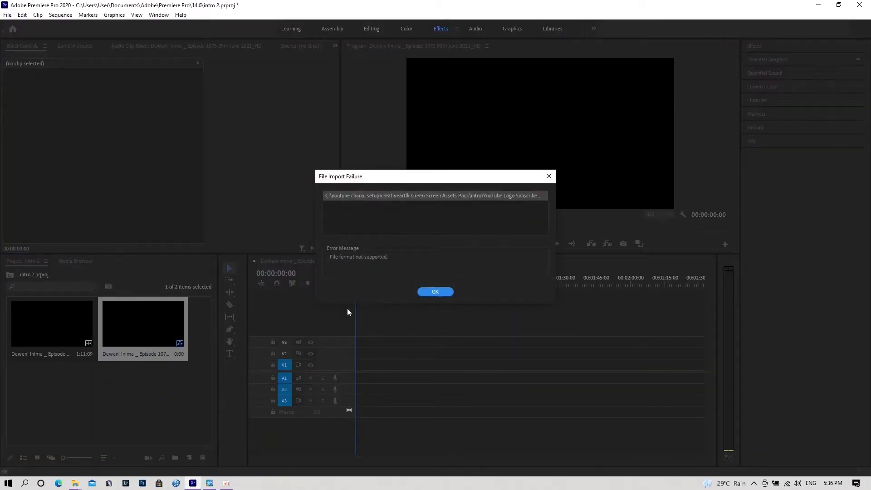
Add YouTube Logo Subscribe.mogrt from the intro folder to the Essential Graphics templates, overwriting the existing copy
left_click(440, 292)
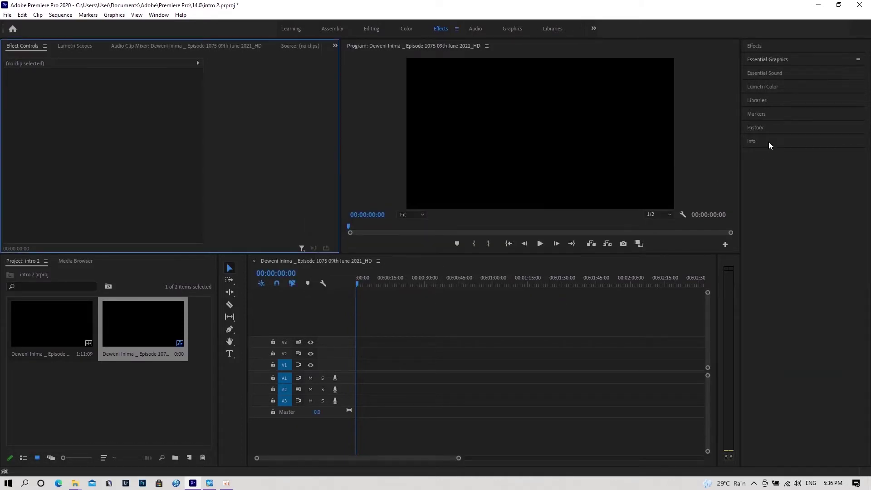
left_click(783, 60)
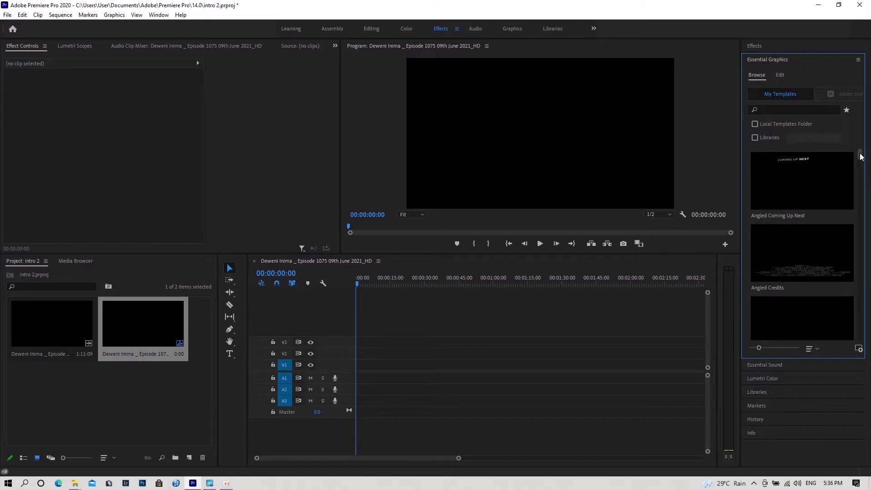
left_click_drag(861, 157, 861, 322)
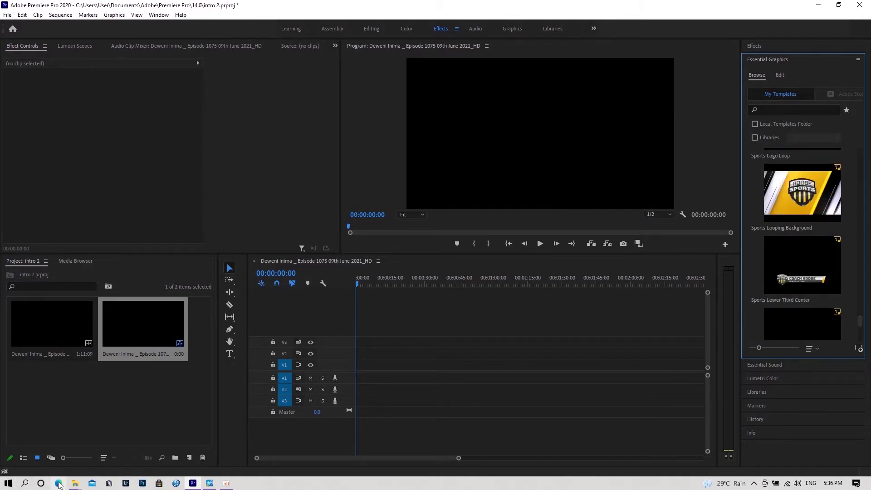
mouse_move(75, 483)
left_click(135, 454)
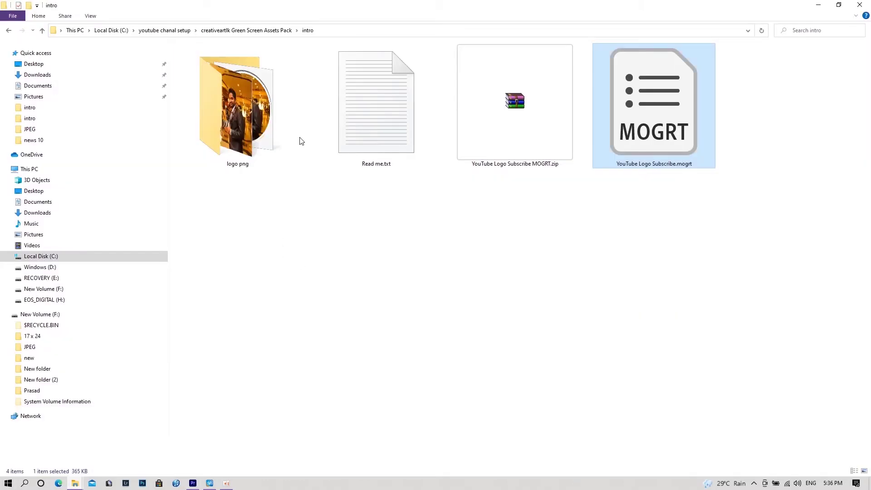
left_click_drag(656, 88, 789, 236)
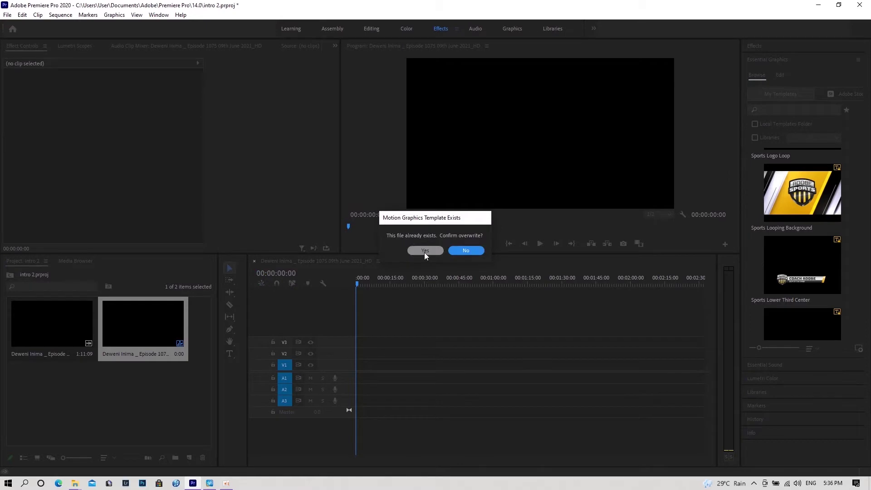
left_click(424, 252)
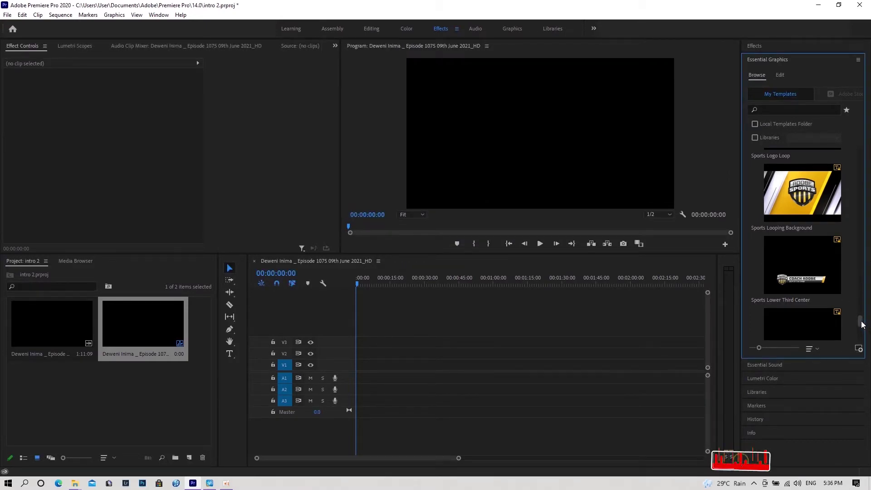
Place the YouTube Logo Subscribe template at the start of track V1, matching the sequence settings to the clip and accepting font substitution
scroll(863, 328, "down", 3)
scroll(861, 331, "down", 5)
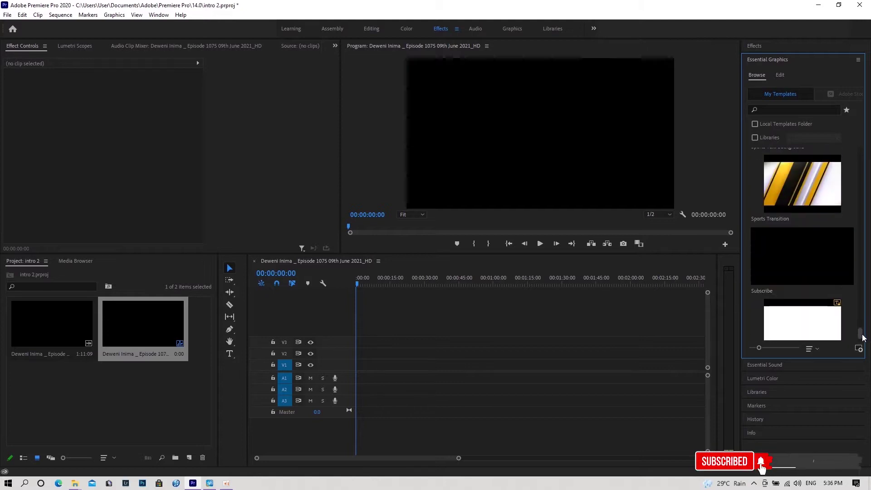
left_click(819, 306)
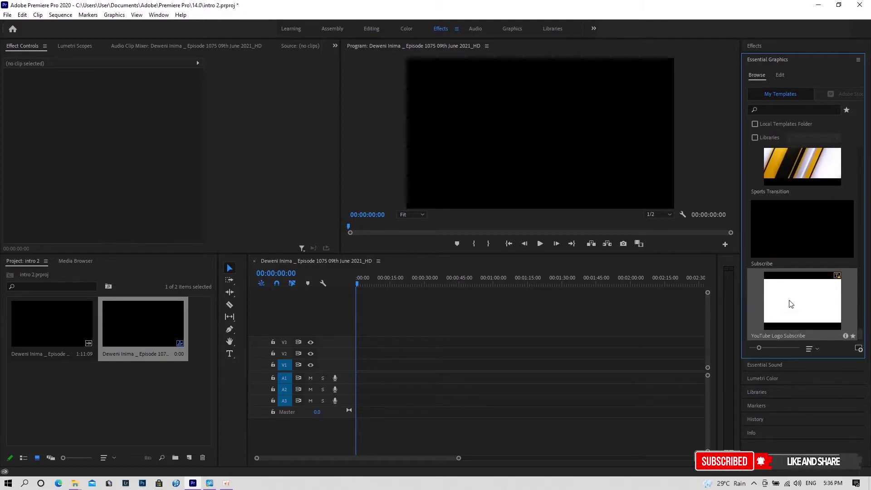
left_click_drag(820, 323, 360, 365)
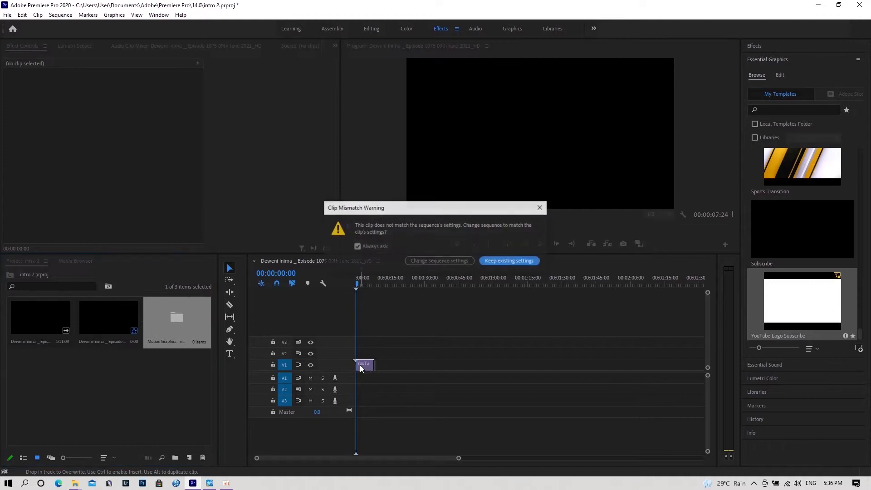
left_click(431, 263)
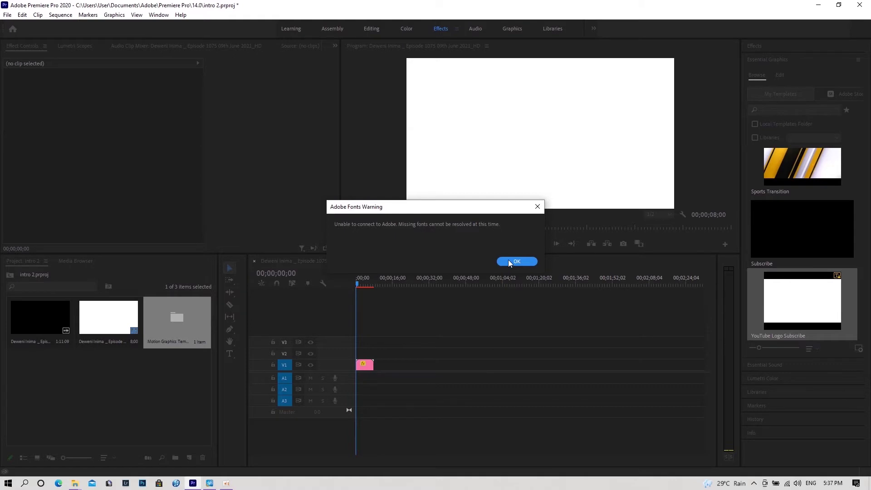
left_click(508, 262)
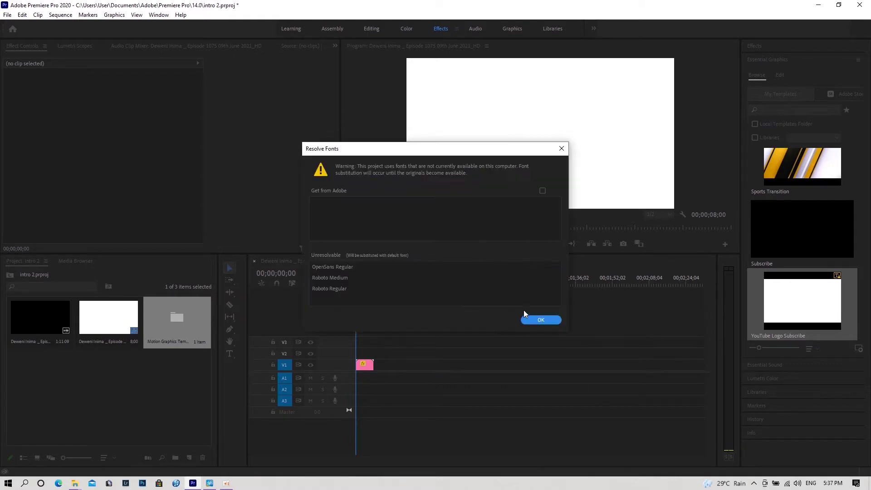
left_click(533, 320)
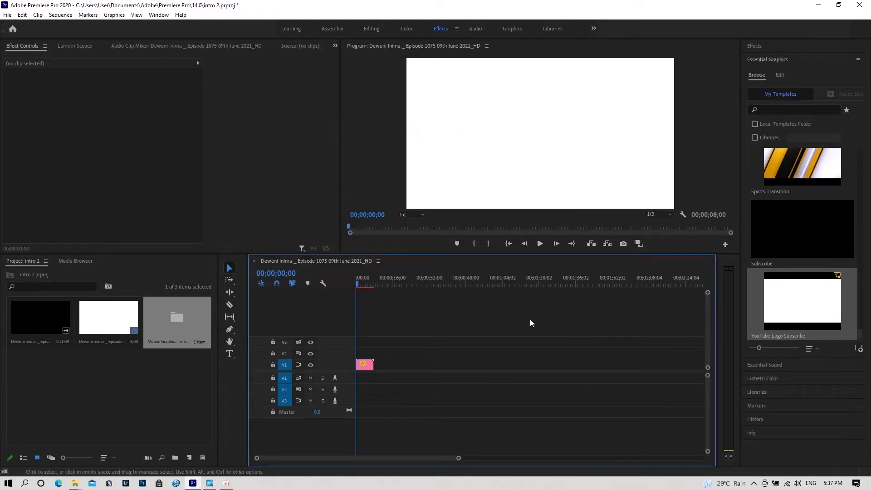
Scrub through the start of the YouTube Logo Subscribe clip to preview its animation
left_click(357, 284)
left_click(360, 285)
left_click_drag(361, 287, 369, 288)
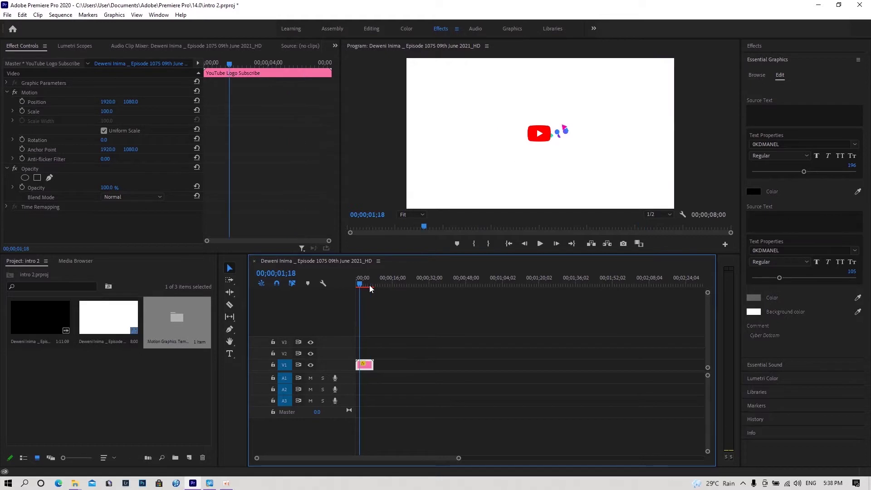
Enter "SURENDRA PHOTOGRAPHY" on two lines as the template's first source text, with the first line slightly indented
left_click(770, 60)
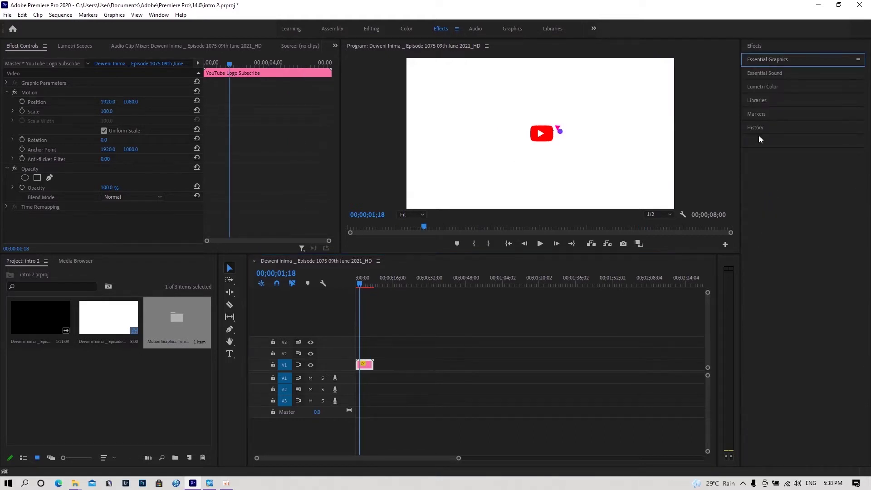
left_click(798, 61)
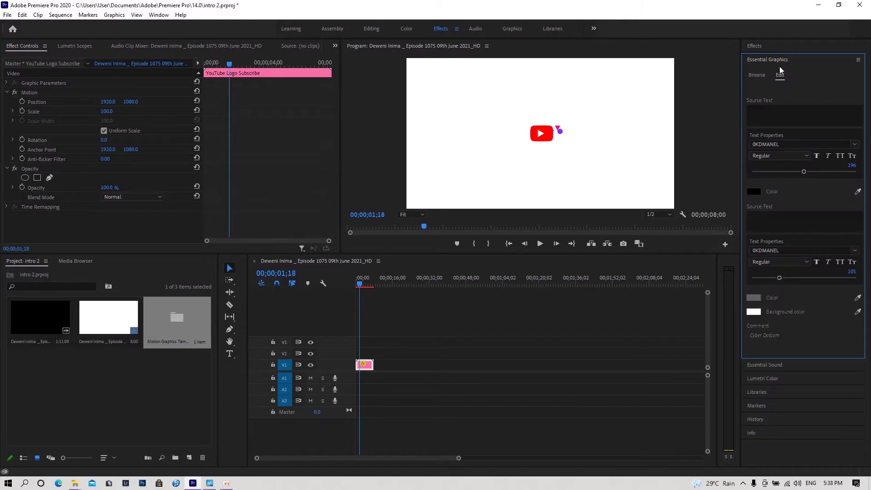
left_click(759, 109)
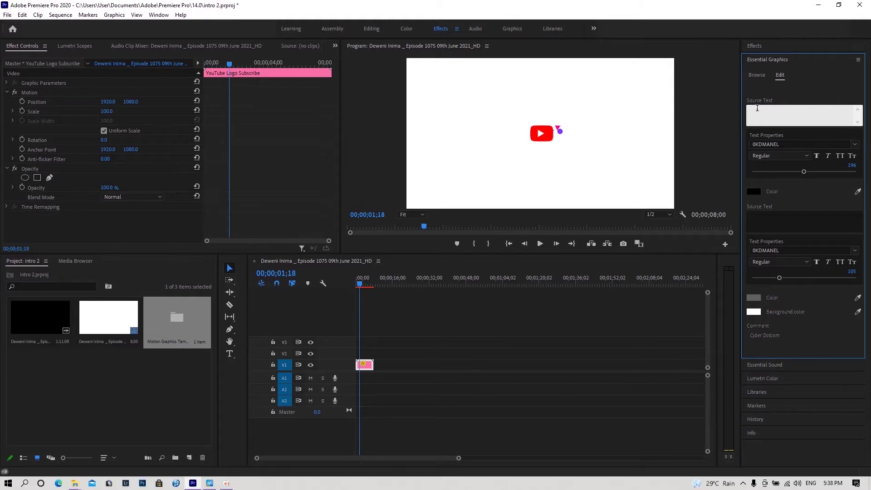
type("SURENDRA")
key("Return")
type("PHOTOGRAPHY")
left_click(749, 108)
left_click(675, 158)
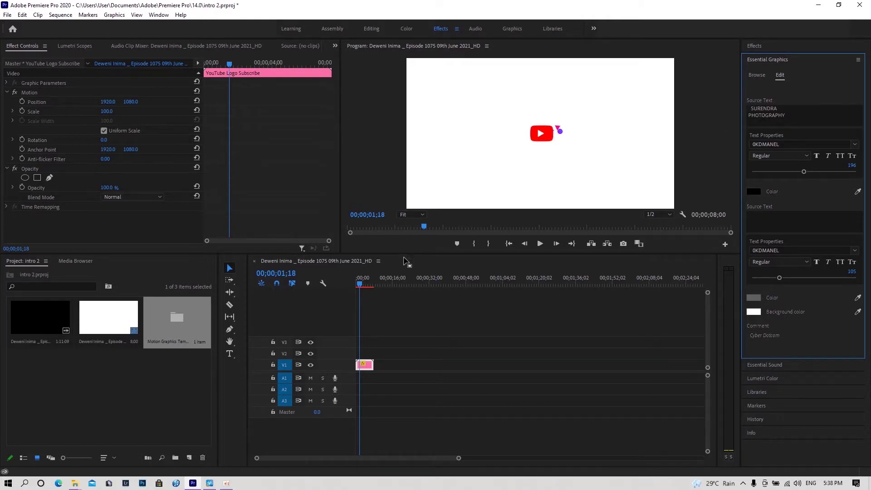
With the playhead at 00;00;05;10, set the first text's size to 134 and make it faux bold
left_click_drag(359, 286, 369, 289)
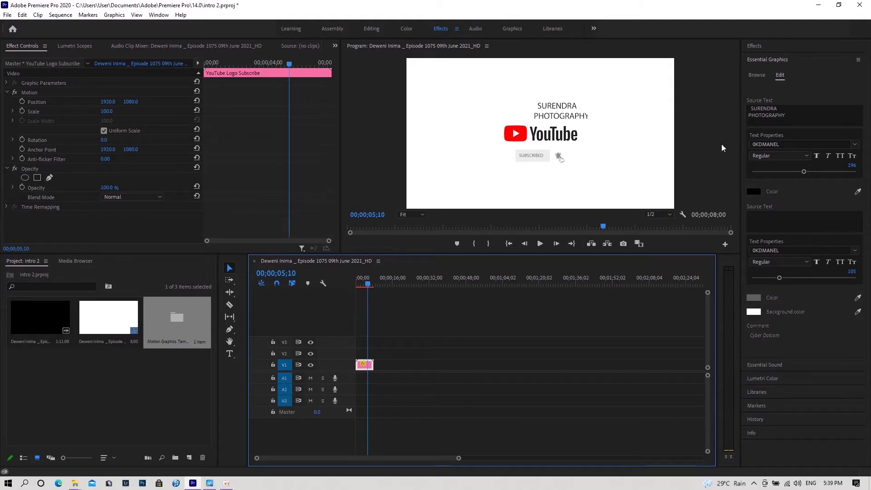
left_click_drag(801, 172, 786, 172)
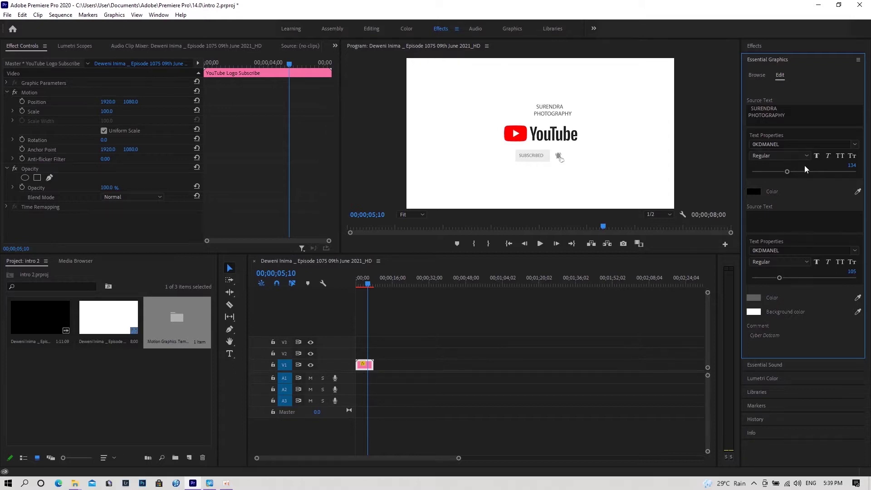
left_click(817, 155)
Enter "SUBSCRIBED" as the template's second source text
left_click(758, 219)
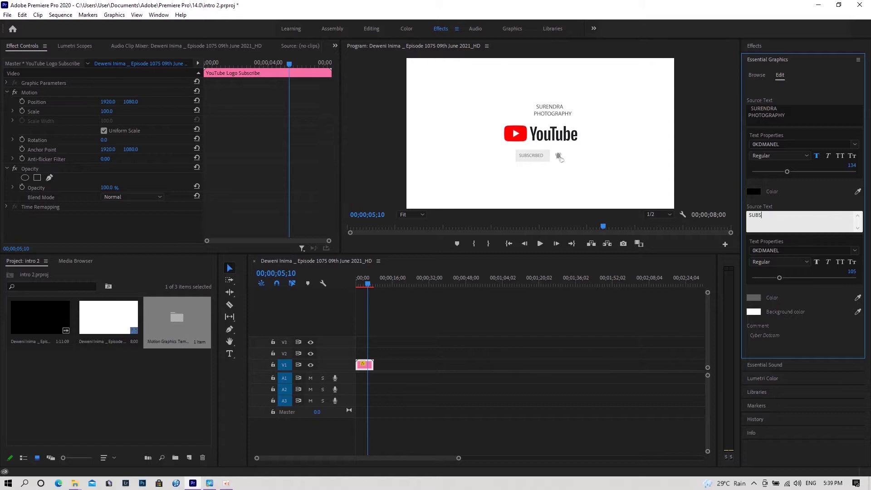
type("RIBED")
left_click(693, 144)
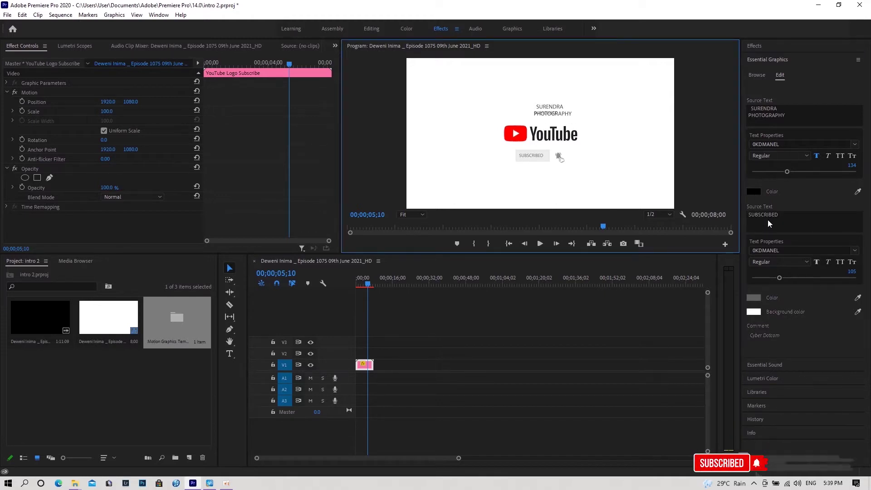
Move the second source text down with a blank line above it and indent it with leading spaces beneath PHOTOGRAPHY
left_click(750, 214)
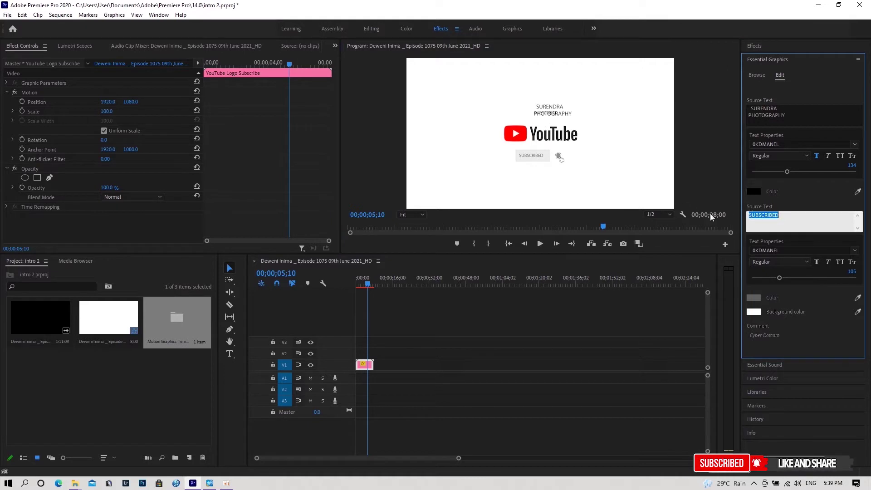
left_click(750, 215)
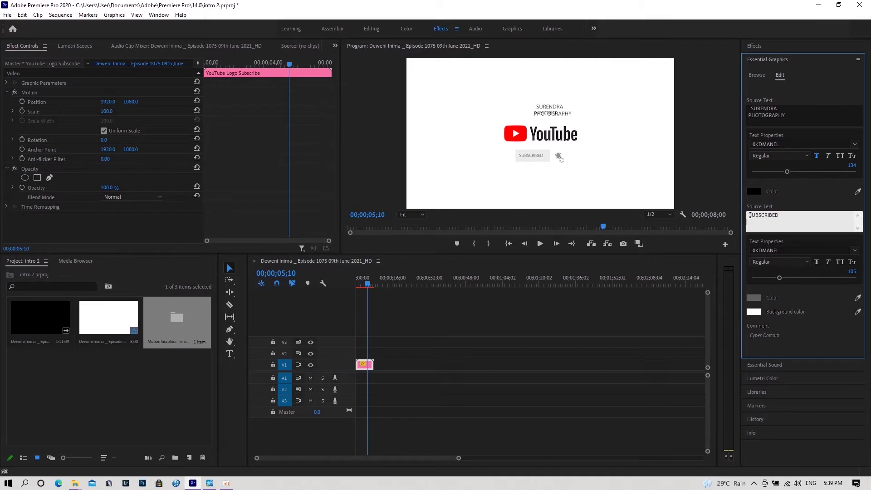
key("Return")
left_click(709, 184)
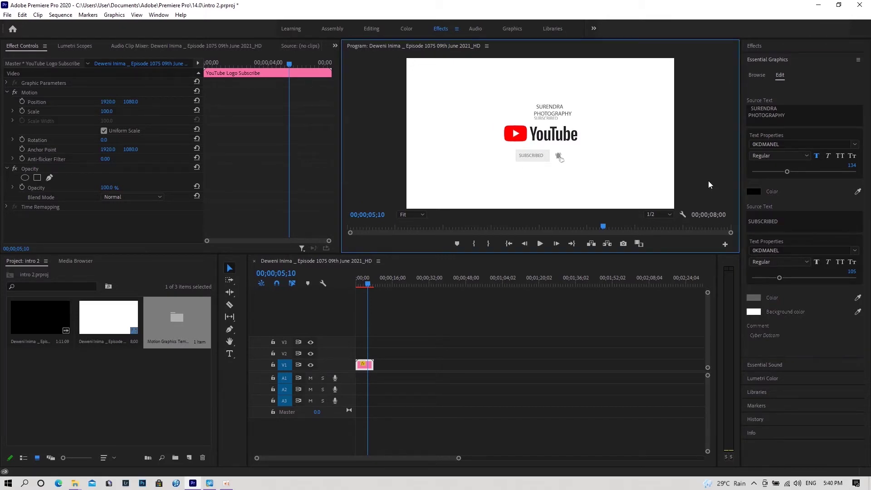
double_click(764, 221)
left_click(748, 222)
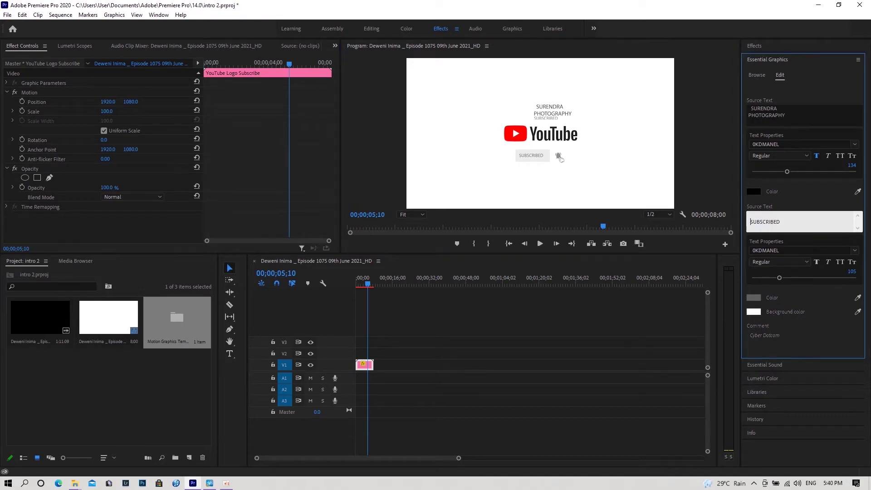
left_click(697, 171)
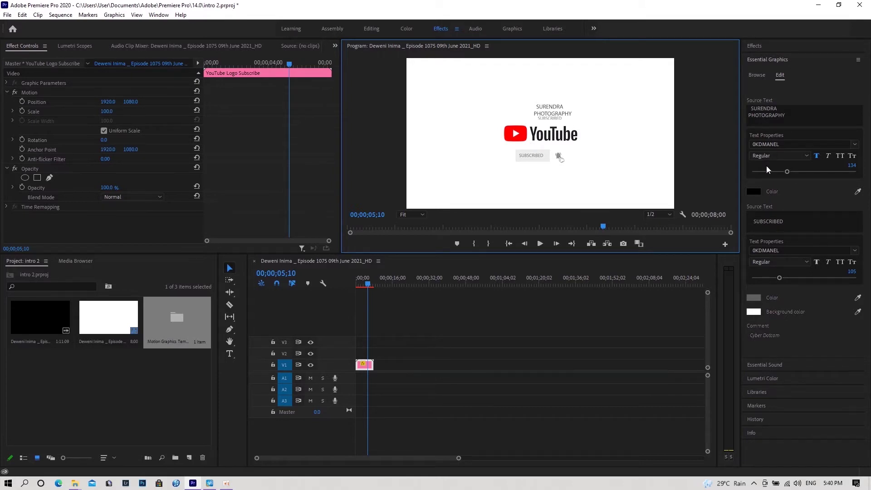
Indent the first line of the first source text a little further to centre it above PHOTOGRAPHY
left_click(750, 112)
left_click(750, 109)
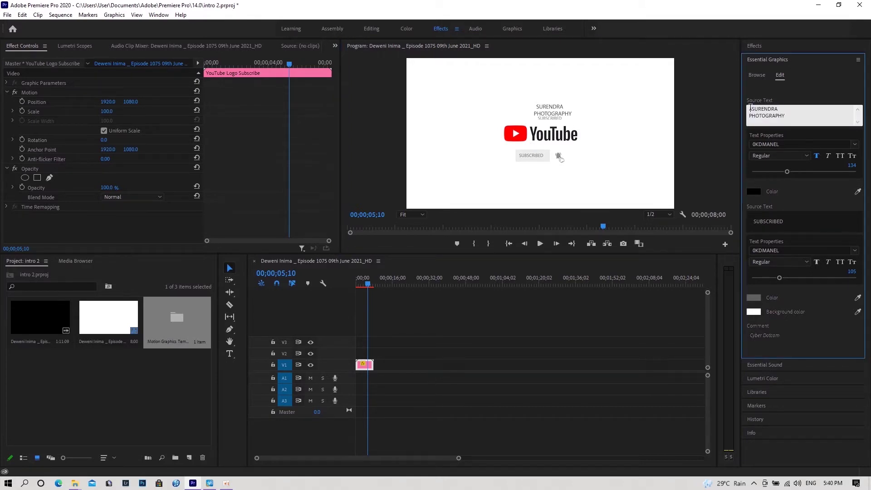
left_click(593, 88)
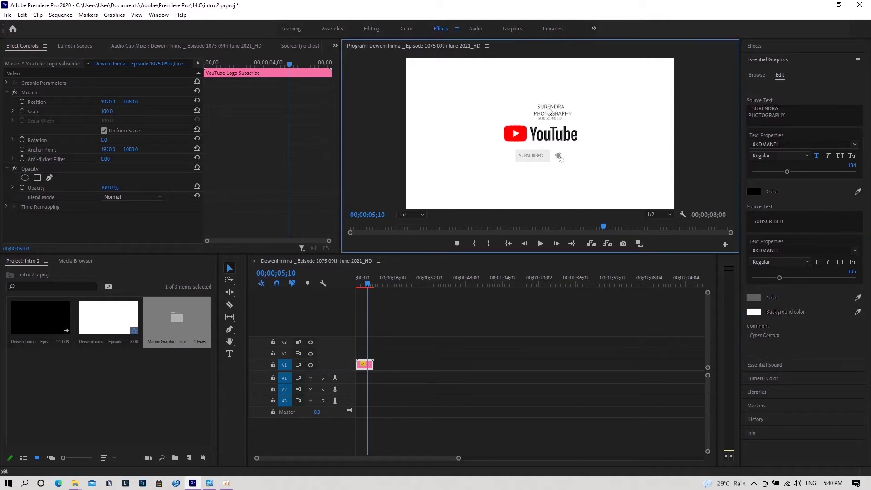
Scrub through the edited title animation up to 00;00;04;11 and enlarge the clip's display on the timeline
left_click(358, 285)
left_click_drag(357, 284, 363, 285)
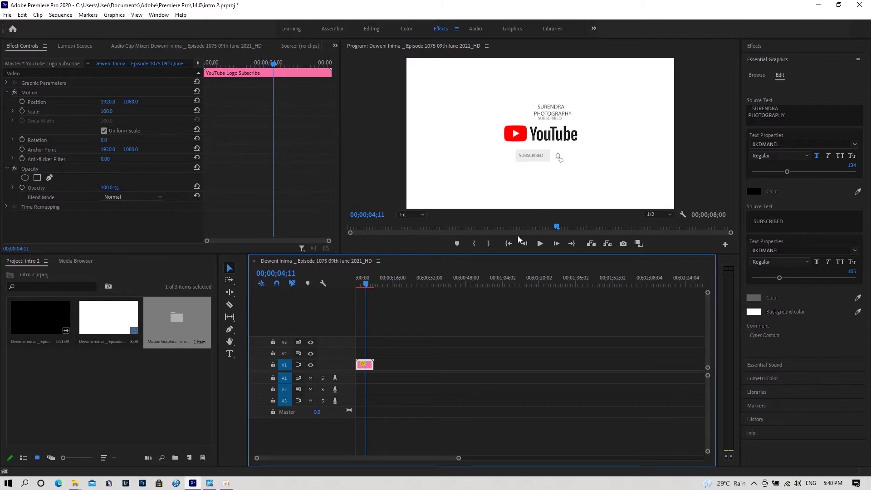
left_click_drag(456, 458, 407, 460)
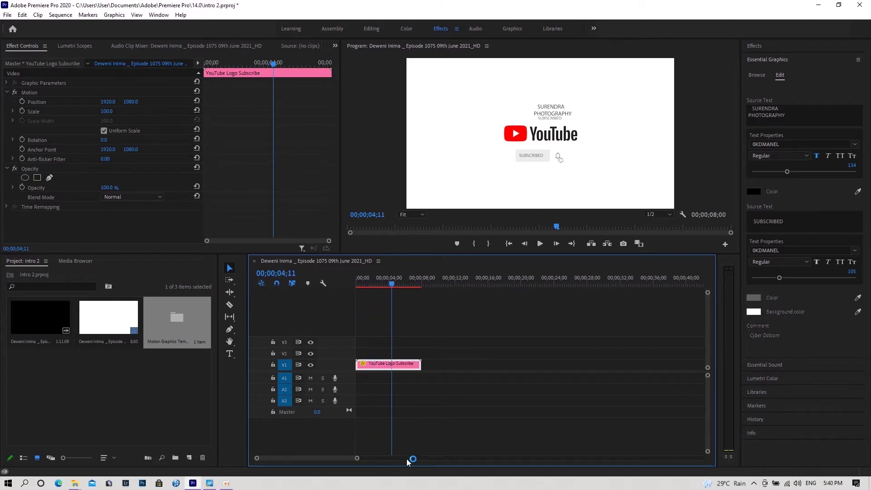
Import the circular PNG photo from the intro folder's logo png subfolder into the project
left_click(76, 485)
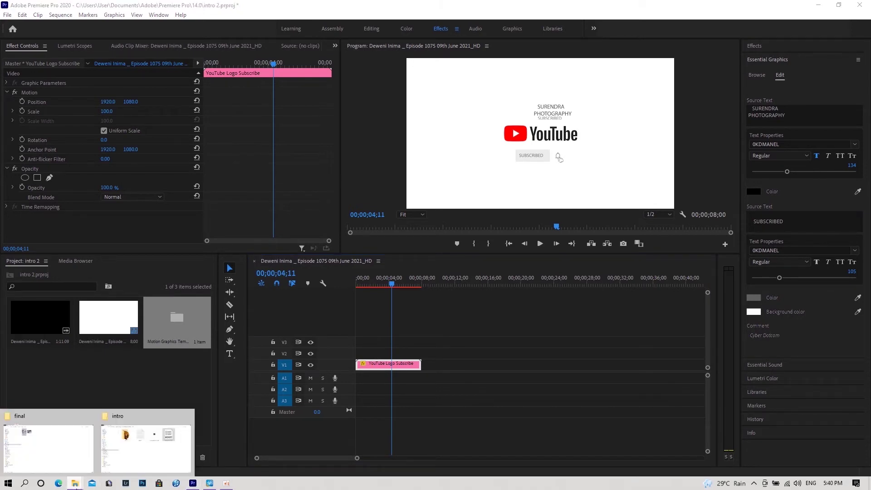
left_click(133, 454)
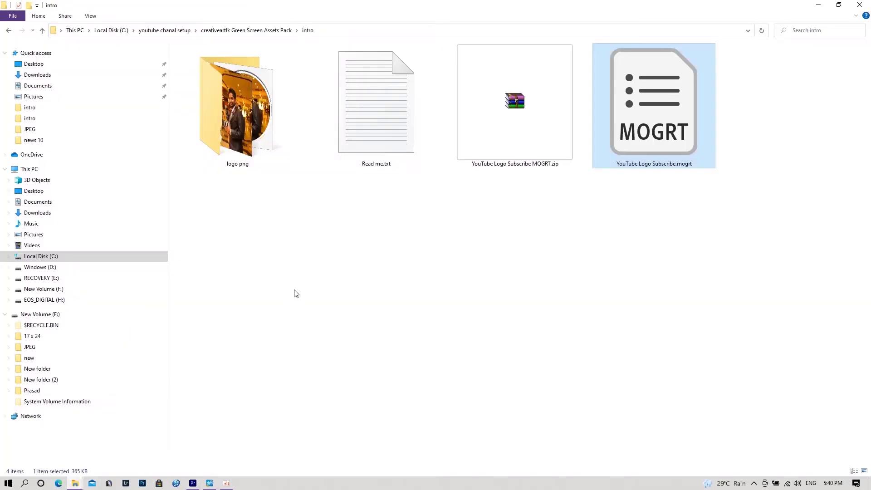
left_click(247, 94)
double_click(247, 94)
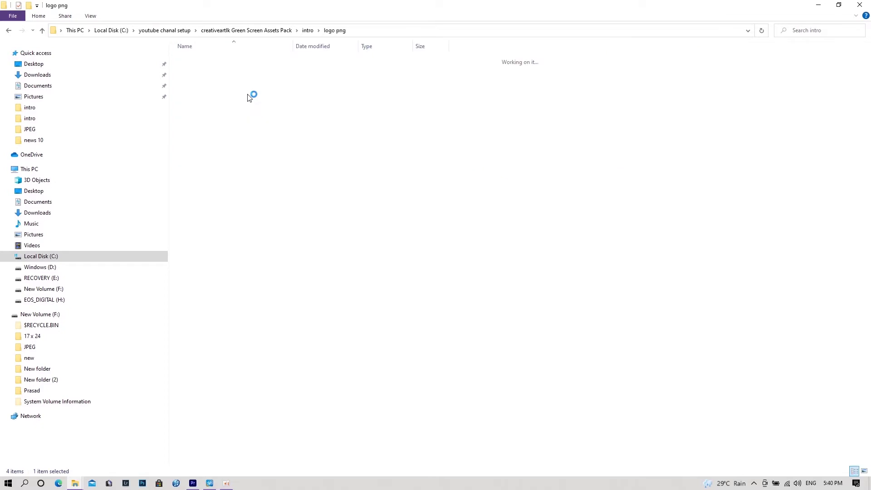
left_click(202, 109)
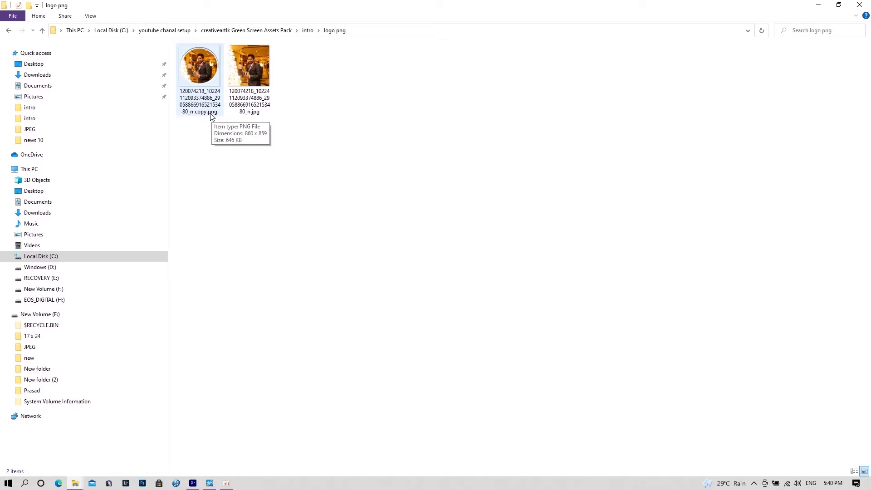
left_click(194, 68)
left_click_drag(194, 66, 119, 374)
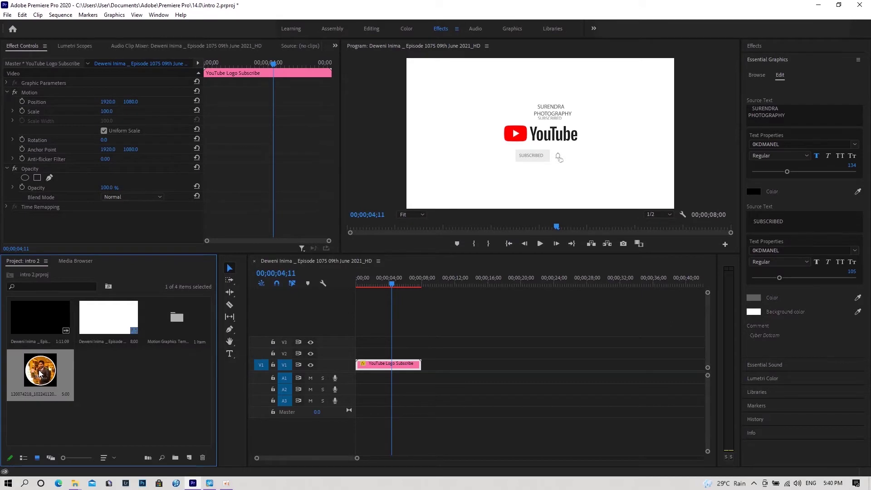
Place the circular logo image on track V2 above the template clip, starting at 00;00;02;14
left_click_drag(238, 380, 358, 358)
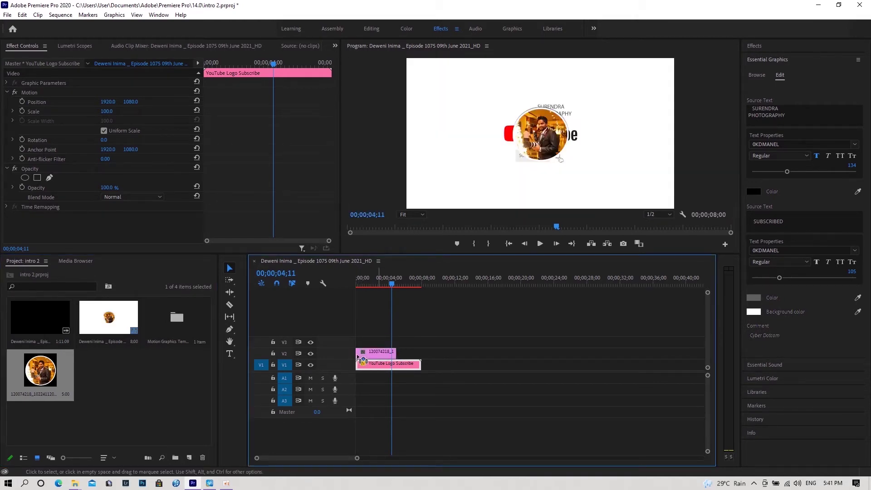
left_click_drag(379, 354, 406, 357)
mouse_move(386, 285)
left_mouse_down()
mouse_move(367, 285)
mouse_move(385, 289)
mouse_move(374, 284)
left_mouse_up()
left_click_drag(401, 353, 396, 352)
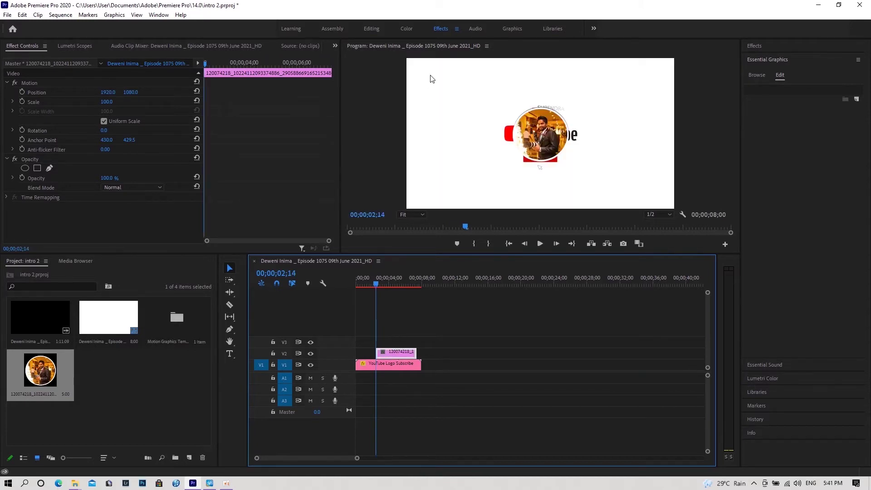
Scale the logo image down to 49 and set its vertical position to 775, checking it at 00;00;04;04
left_click(549, 137)
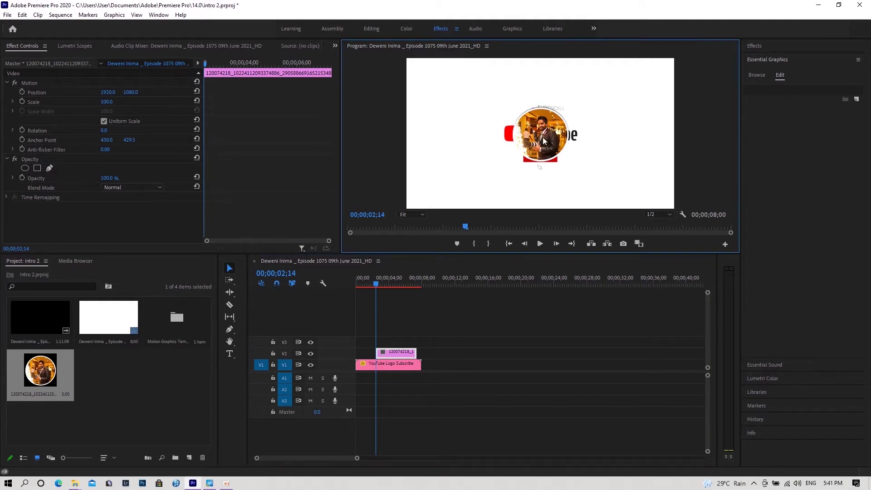
left_click(109, 103)
left_click(113, 100)
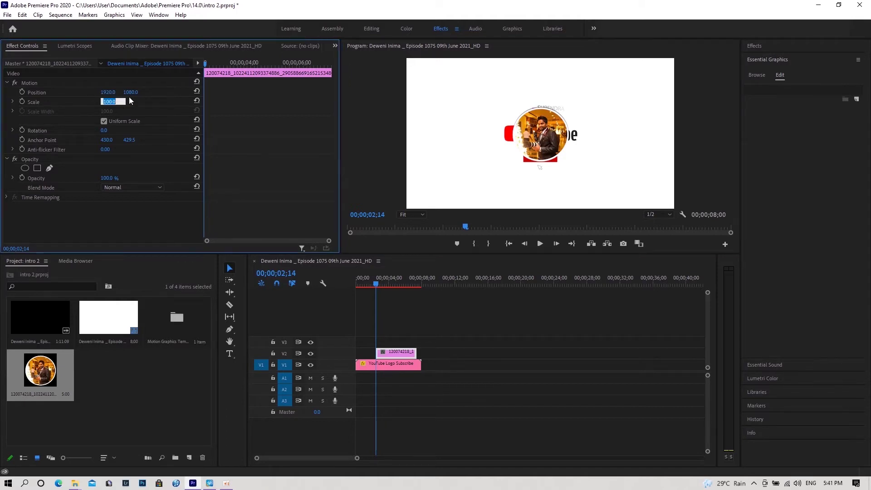
key("Return")
left_click_drag(105, 102, 94, 102)
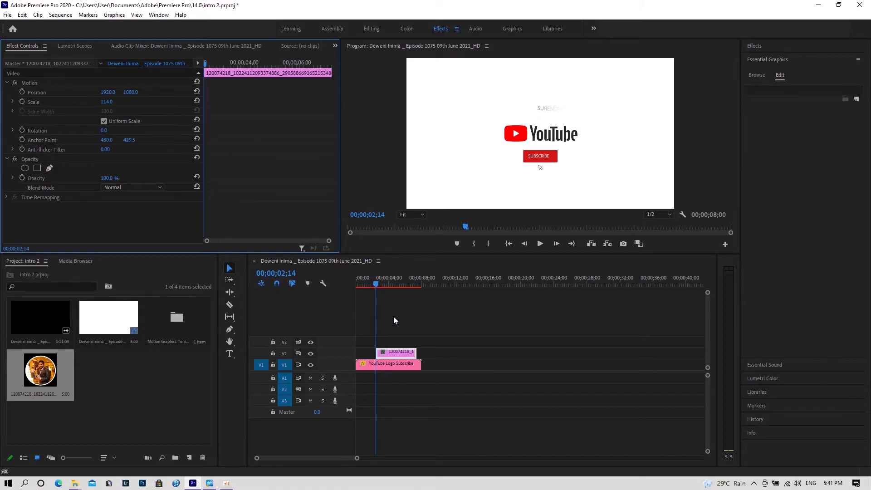
left_click_drag(383, 284, 389, 283)
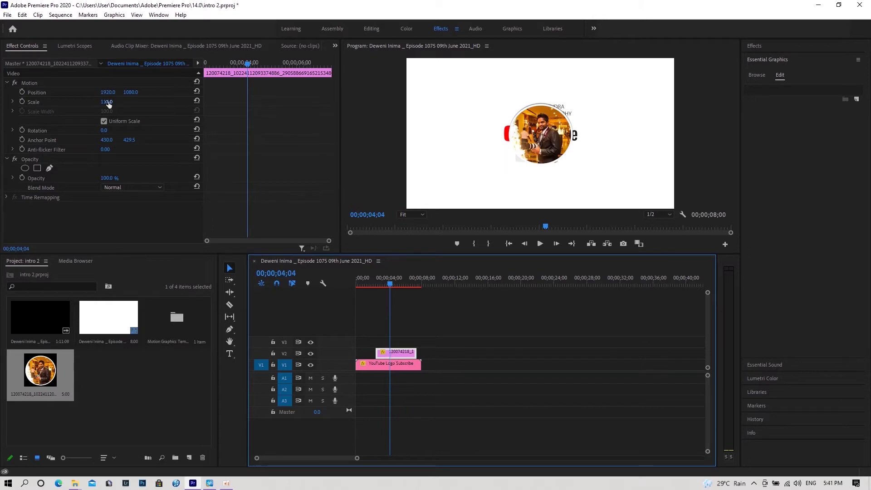
left_click_drag(107, 103, 9, 95)
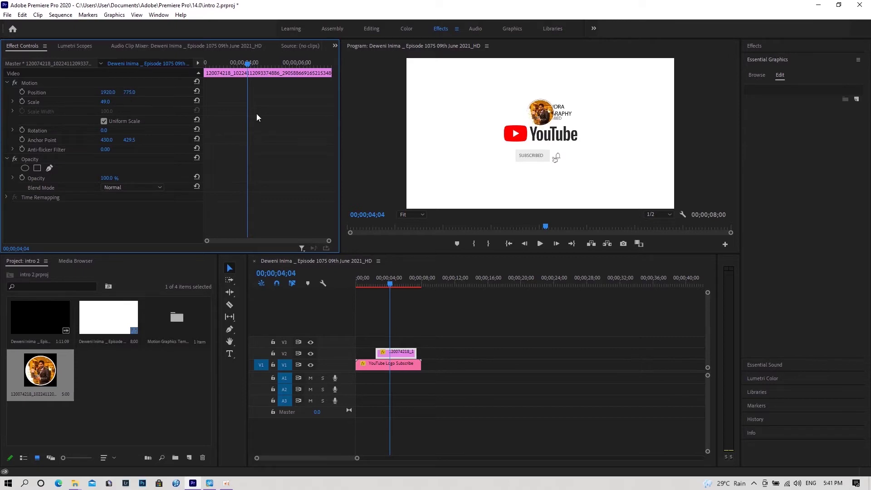
Place the logo image beside the channel text at position 1565, 766 and reduce its scale to 39
left_click_drag(108, 92, 7, 92)
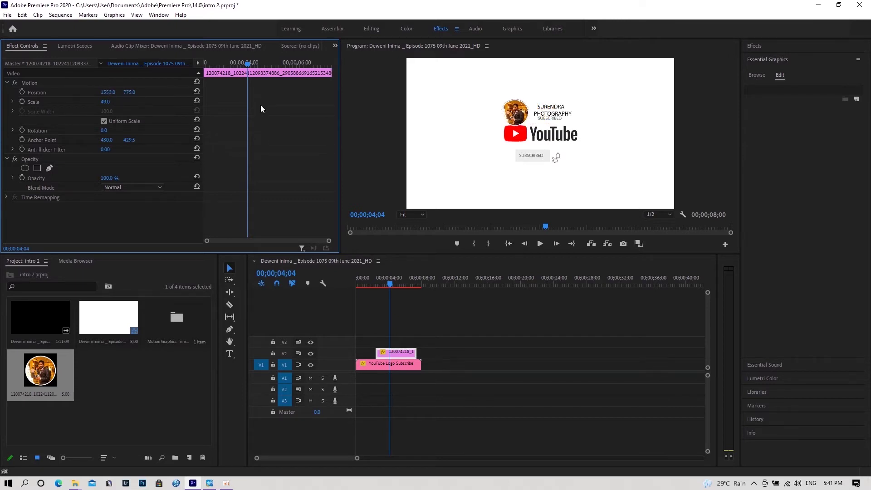
left_click_drag(129, 92, 112, 92)
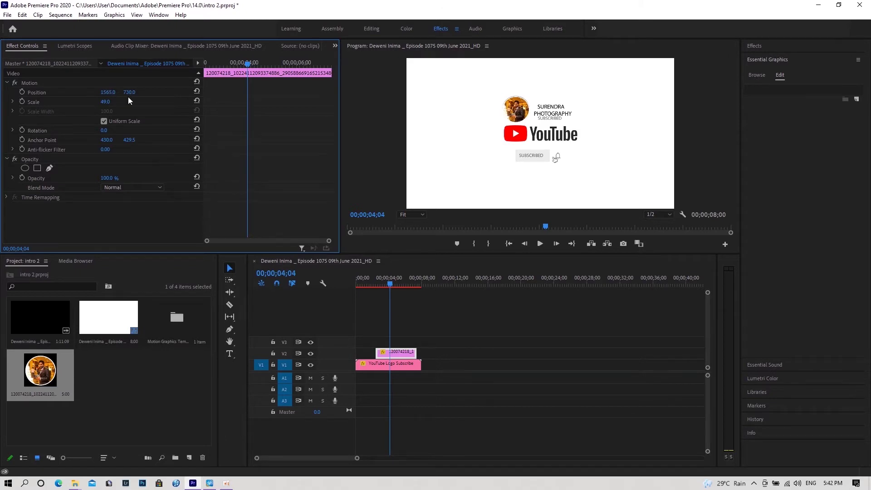
left_click_drag(105, 101, 103, 101)
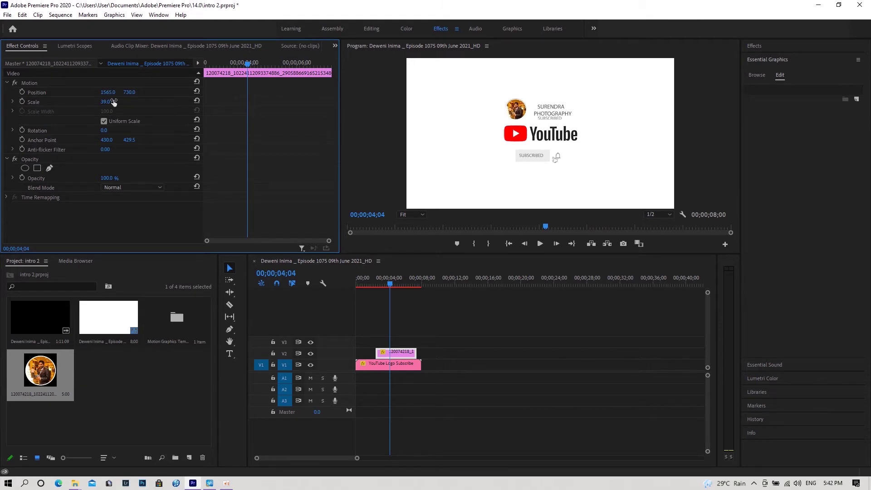
left_click_drag(129, 92, 131, 92)
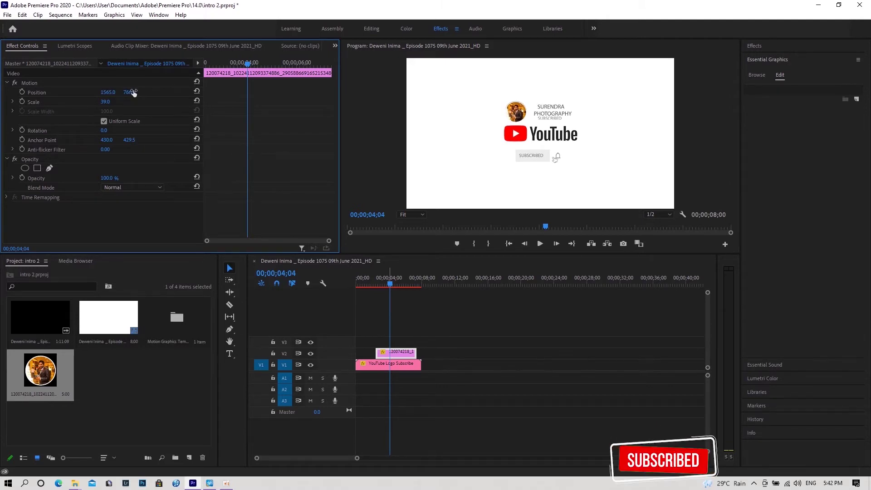
Trim the end of the logo clip to the closing transition at 00;00;06;14 and play the intro from the start
left_click(370, 283)
left_click_drag(371, 283, 404, 286)
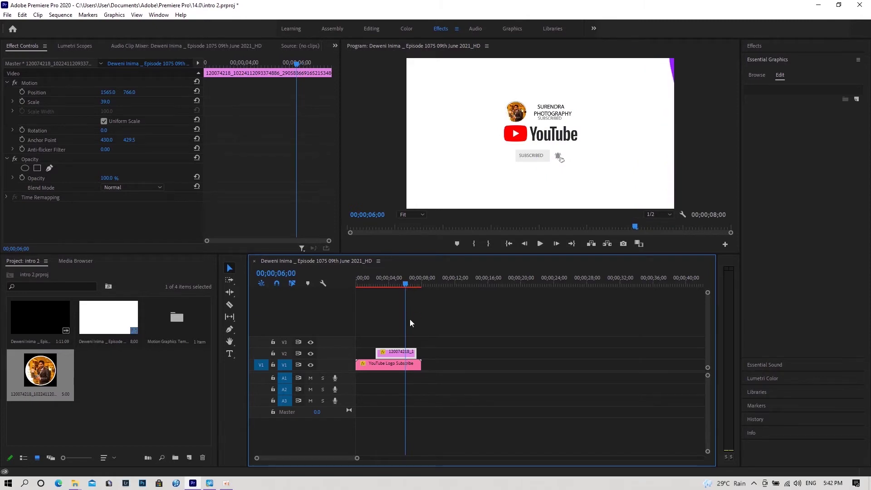
left_click_drag(404, 282, 409, 285)
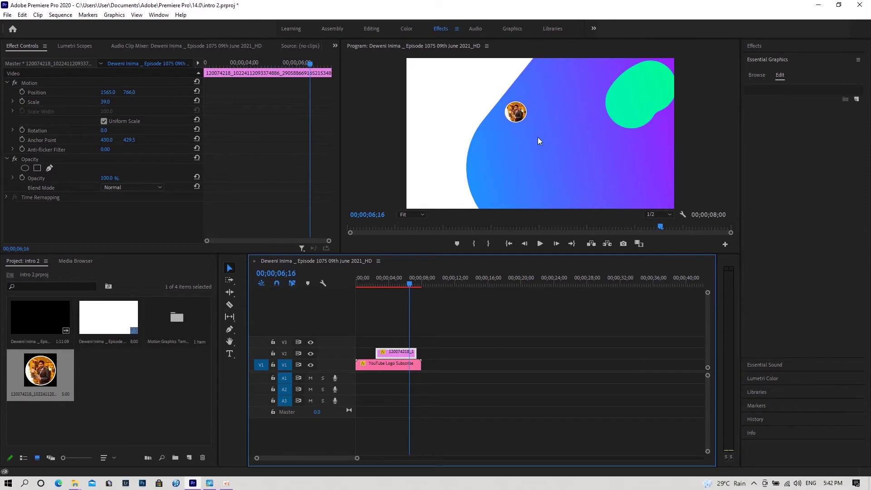
left_click_drag(409, 284, 410, 284)
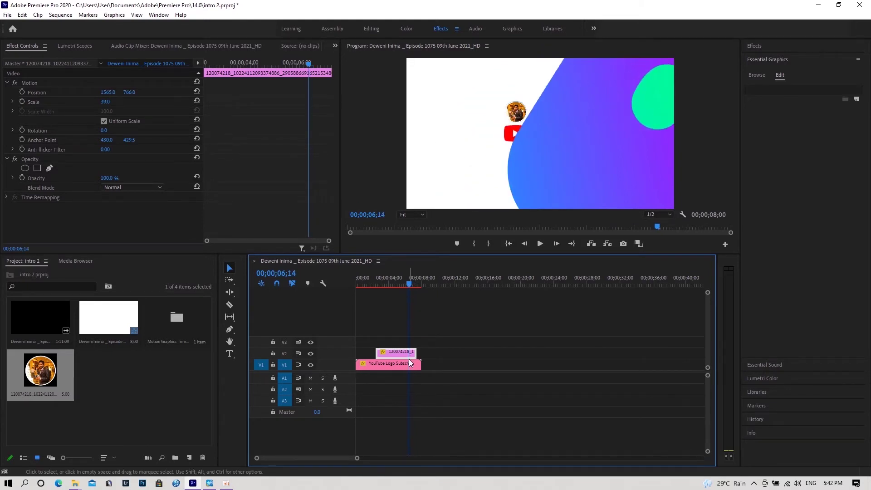
left_click_drag(415, 353, 407, 353)
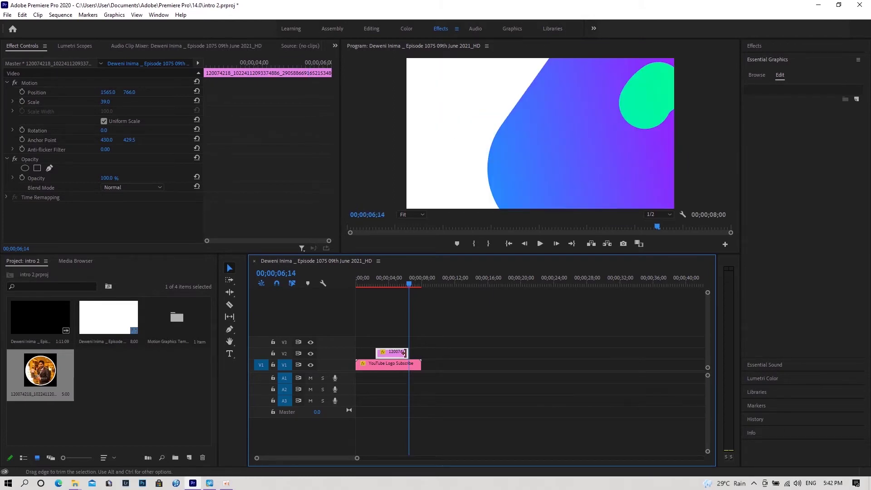
left_click_drag(408, 284, 356, 284)
left_click(540, 244)
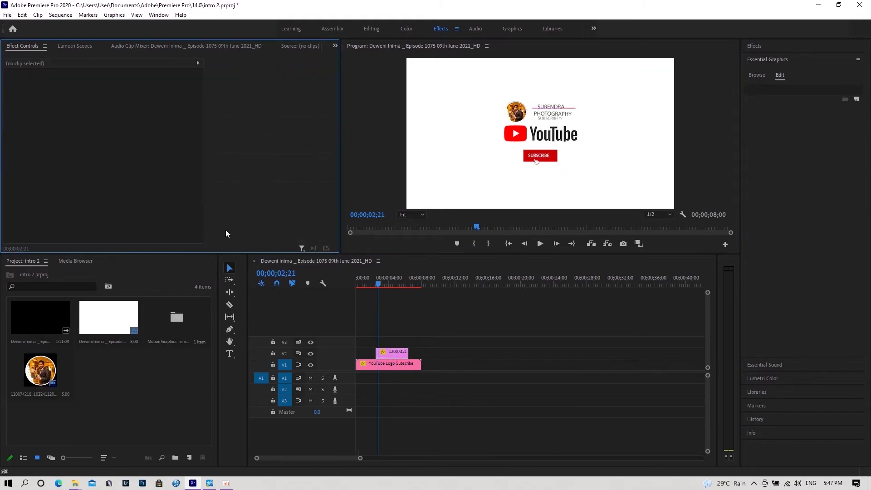
Import the New Intro Youtube Subscribe button MP3 from the intro folder and place it on track A1 at the sequence start
mouse_move(75, 484)
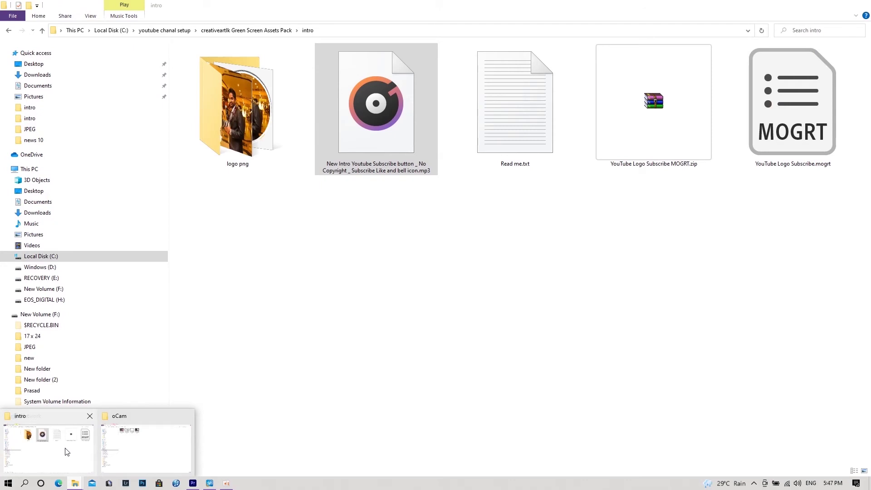
left_click(67, 452)
left_click_drag(389, 93, 145, 417)
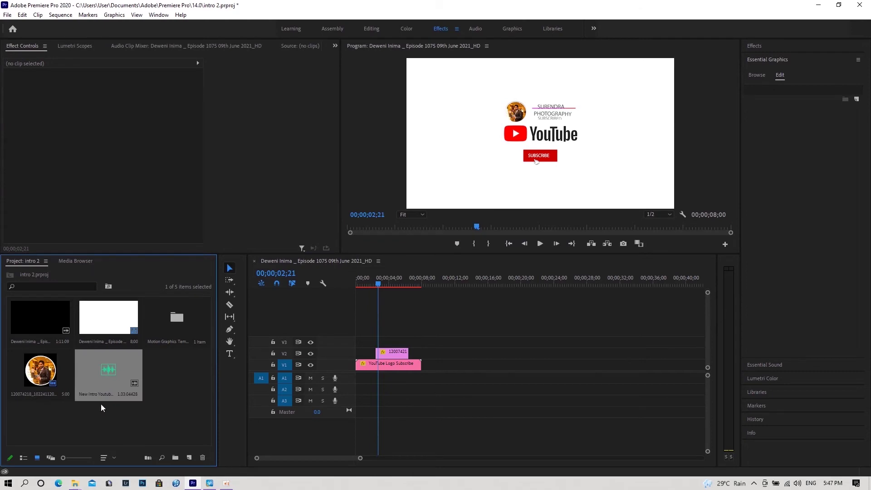
mouse_move(205, 379)
left_mouse_down()
mouse_move(371, 380)
mouse_move(361, 391)
left_mouse_up()
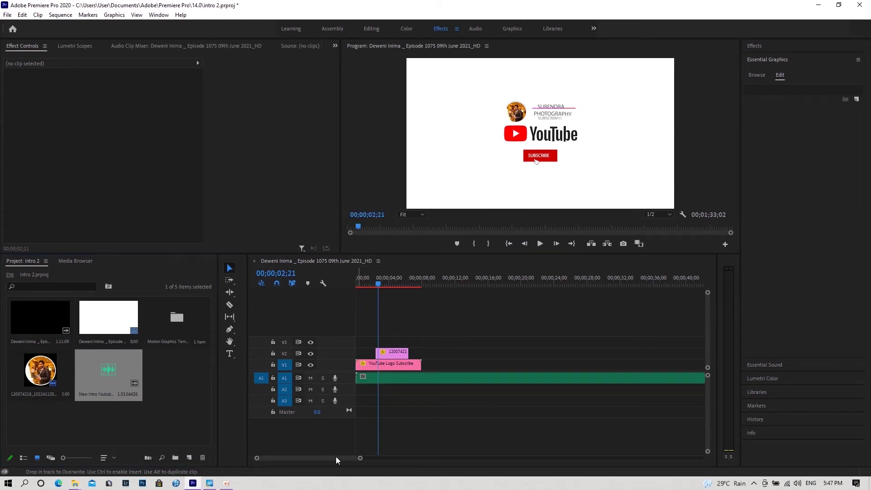
Listen to the audio from about 37 seconds, split it at 00;00;37;03 with the Razor tool and delete the part before the cut
scroll(343, 459, "down", 1)
left_click_drag(343, 458, 356, 458)
mouse_move(456, 287)
left_mouse_down()
mouse_move(480, 286)
mouse_move(456, 288)
left_mouse_up()
left_click(539, 243)
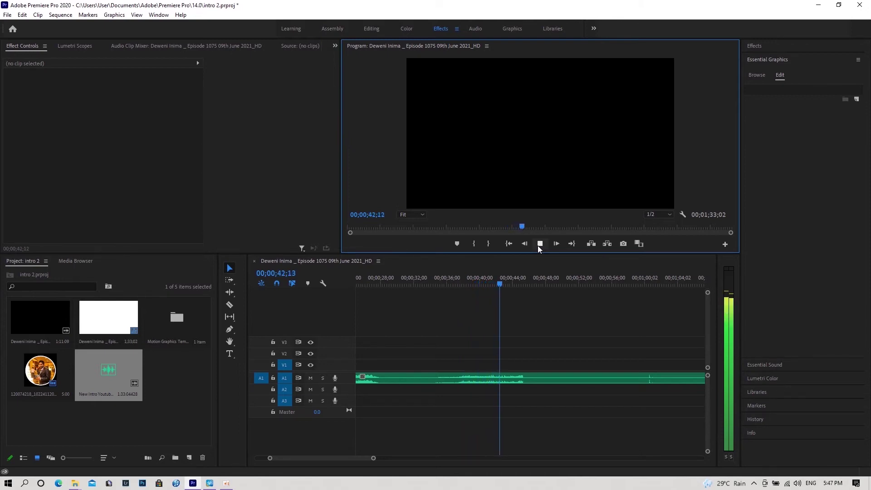
key("space")
left_click_drag(508, 282, 455, 284)
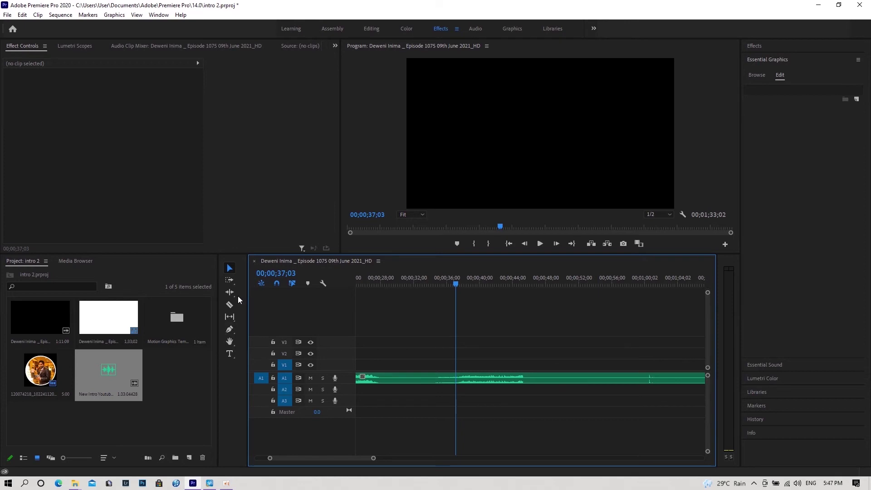
left_click(229, 305)
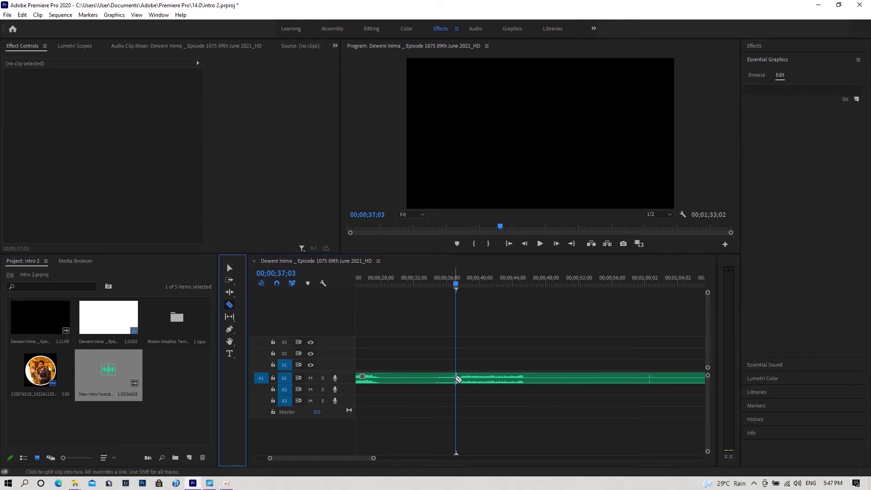
left_click(456, 378)
left_click(229, 269)
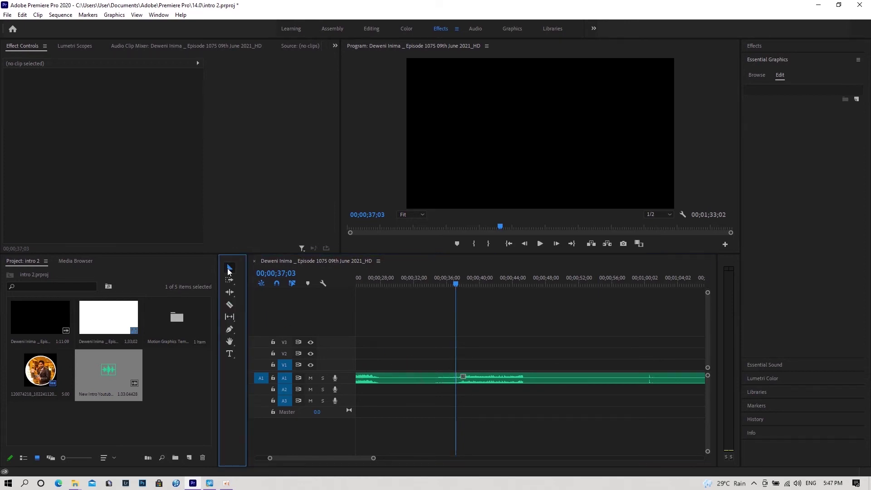
left_click(407, 380)
key("Delete")
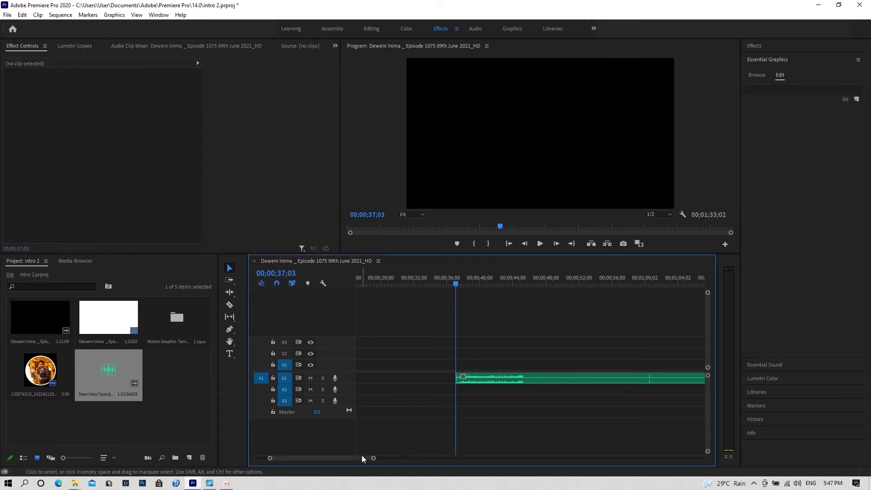
Move the remaining audio clip on track A1 to the start of the sequence beneath the template clip
left_click_drag(373, 458, 441, 458)
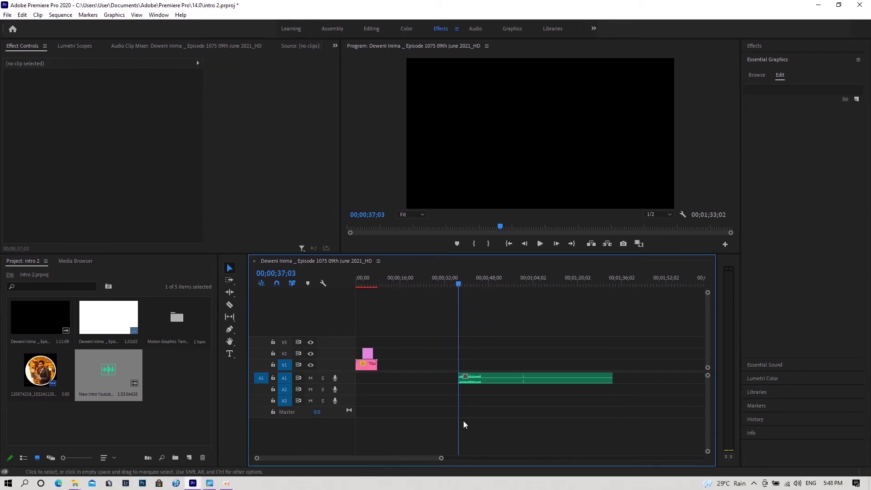
left_click(487, 381)
left_click_drag(491, 379, 389, 378)
left_click_drag(441, 458, 345, 461)
Play the intro with its sound from the sequence start to the end of the template clip
left_click(362, 284)
left_click(356, 284)
left_click(497, 248)
key("space")
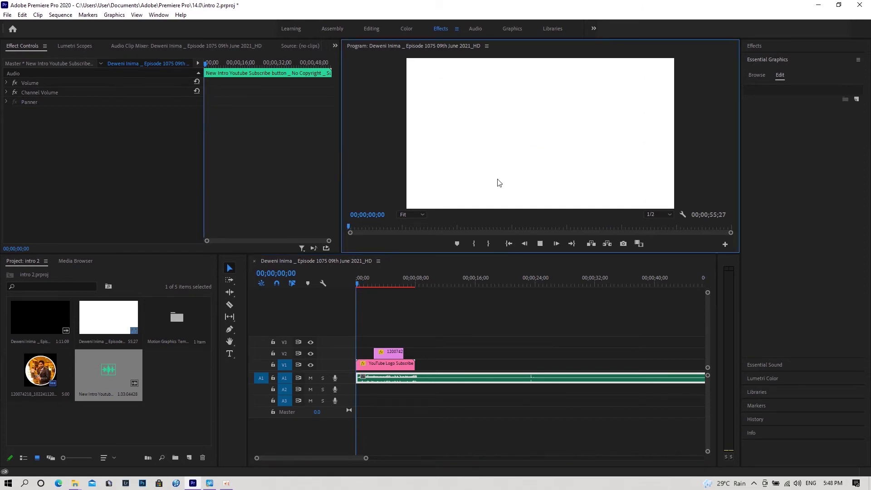
left_click(543, 246)
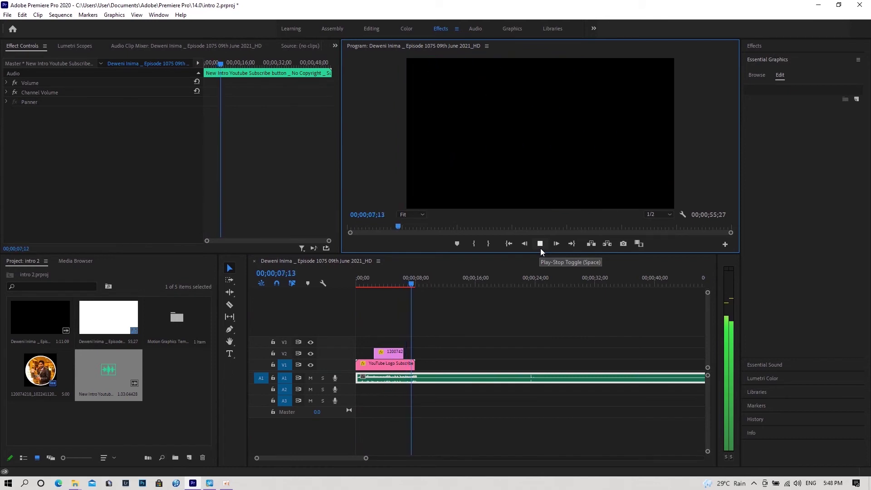
left_click(540, 248)
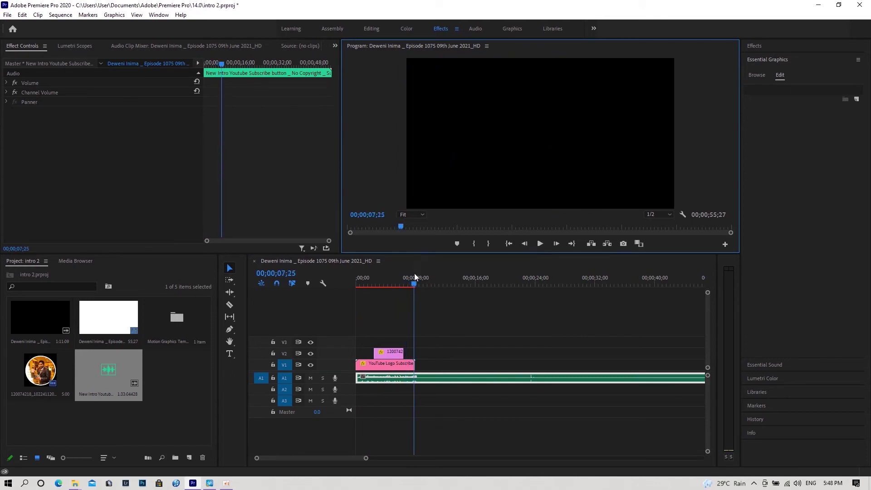
Split the audio at 00;00;08;08 with the Razor tool, delete the part after the cut and save the project
left_click_drag(414, 282, 418, 283)
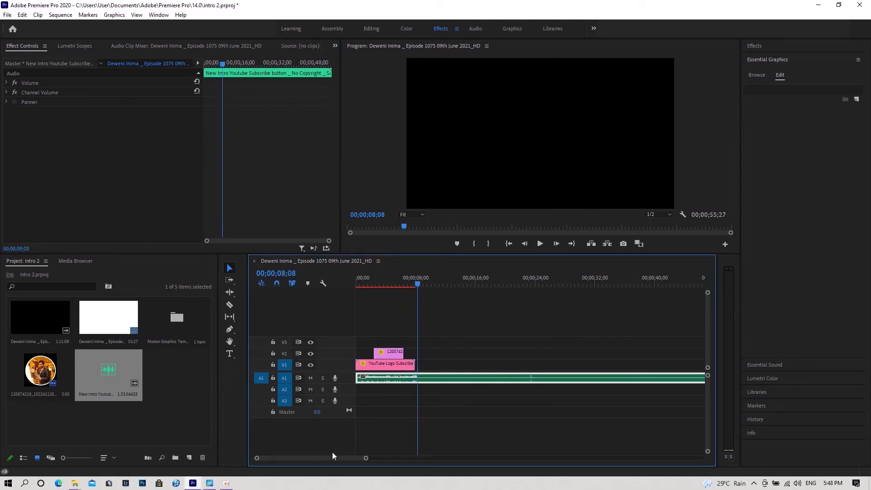
left_click(228, 306)
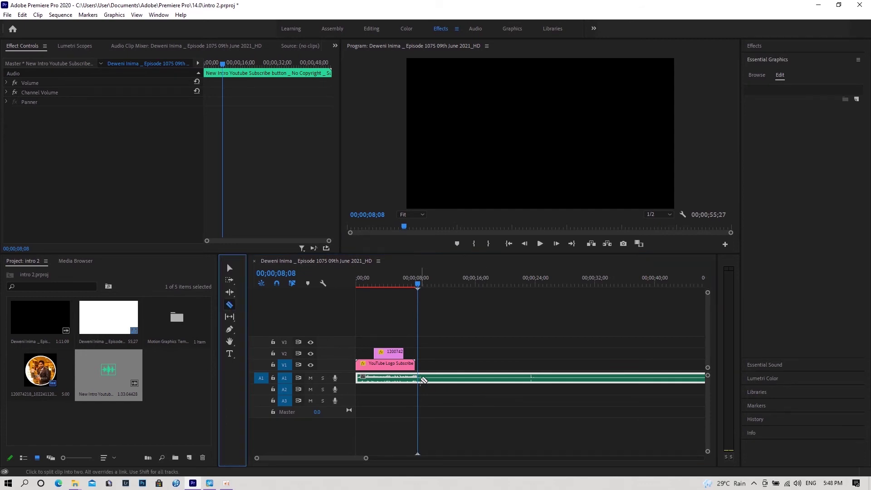
left_click(418, 378)
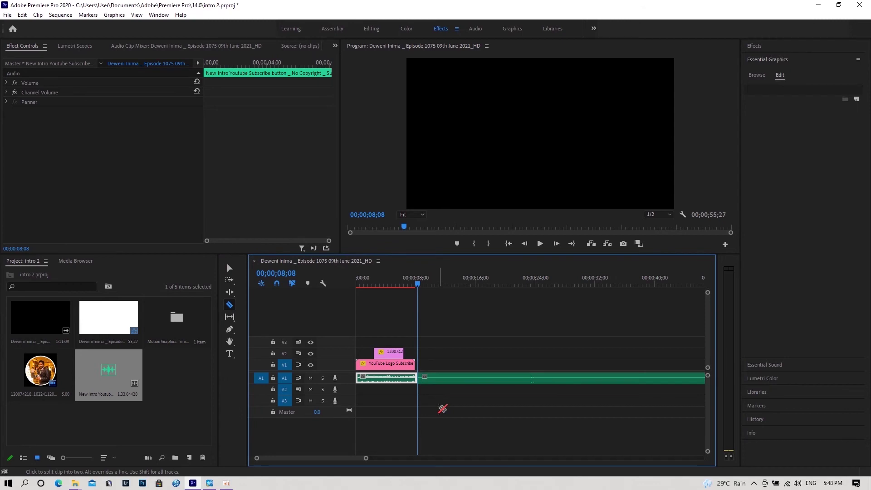
left_click(230, 268)
left_click(490, 380)
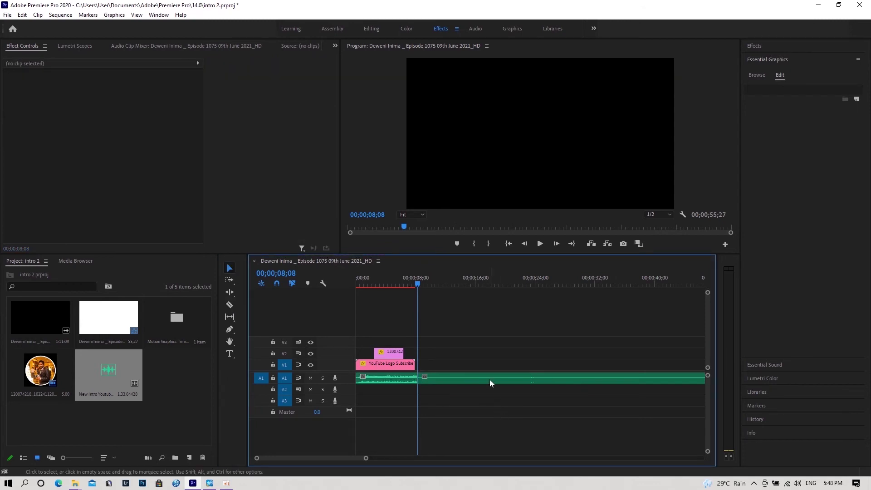
key("Delete")
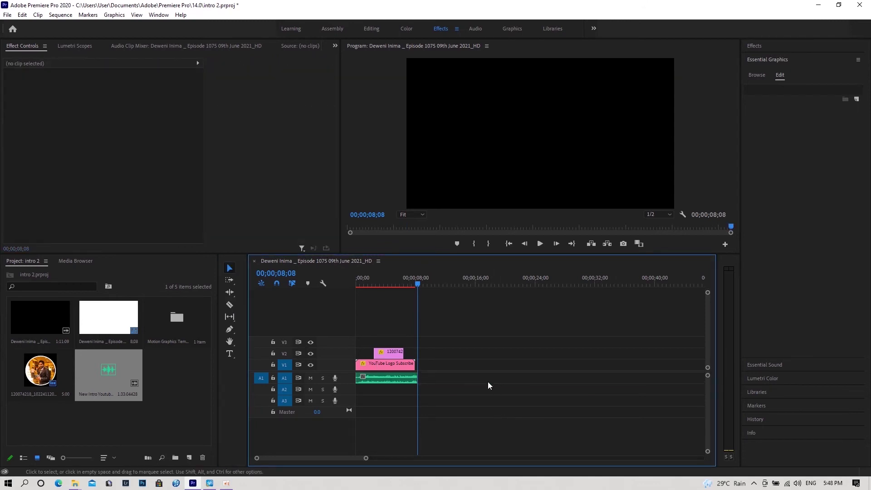
left_click(8, 15)
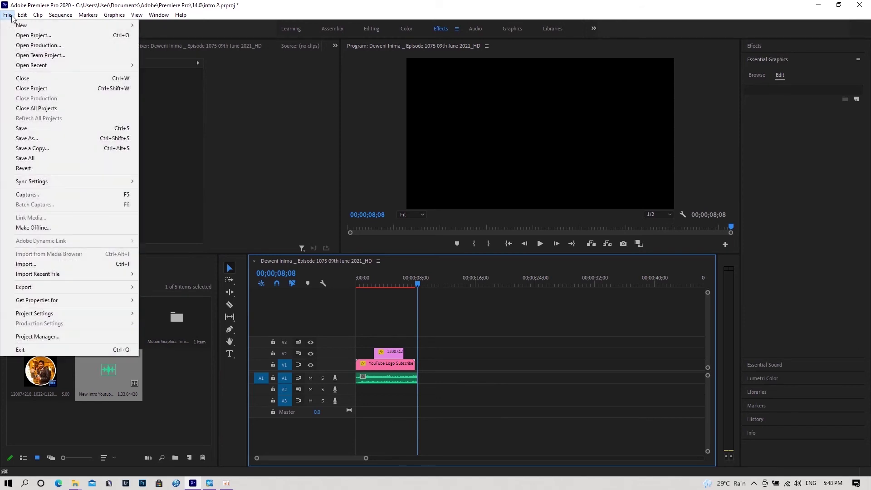
left_click(31, 128)
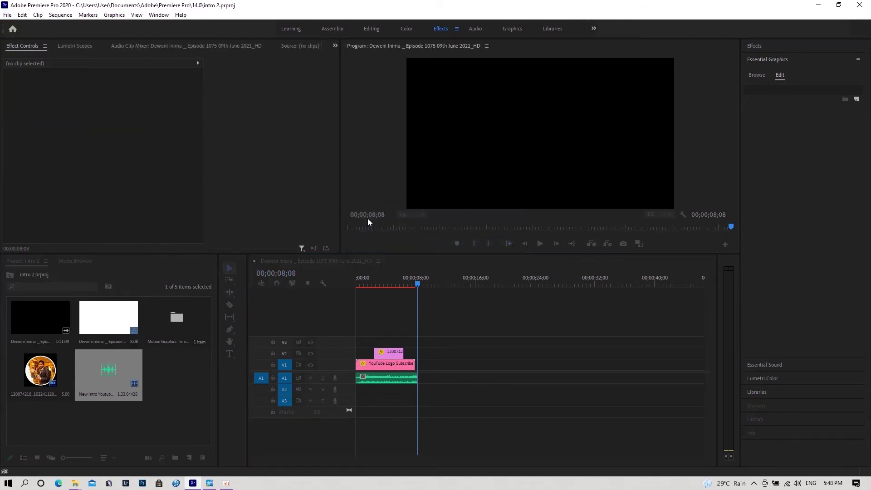
Import the creativeartlk subs animation (12).mp4 video from the file folder and place it on tracks V3 and A3 after the intro clips
mouse_move(77, 485)
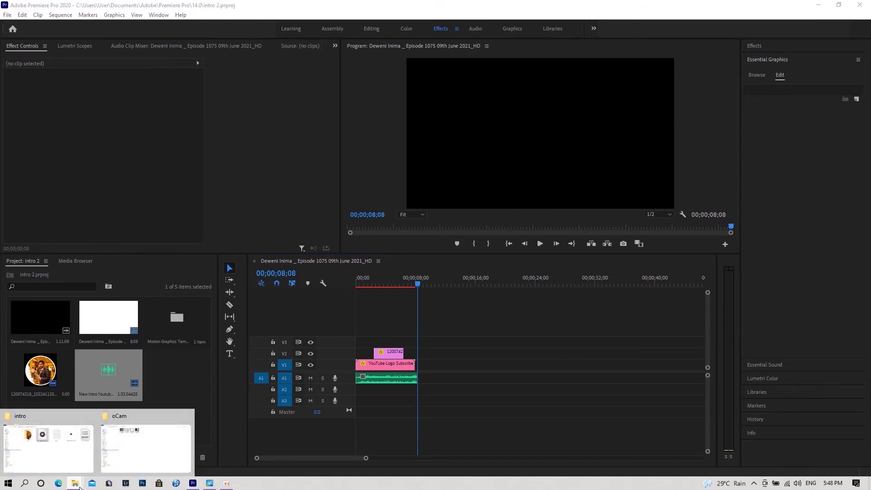
left_click_drag(78, 487, 151, 413)
left_click_drag(176, 377, 437, 341)
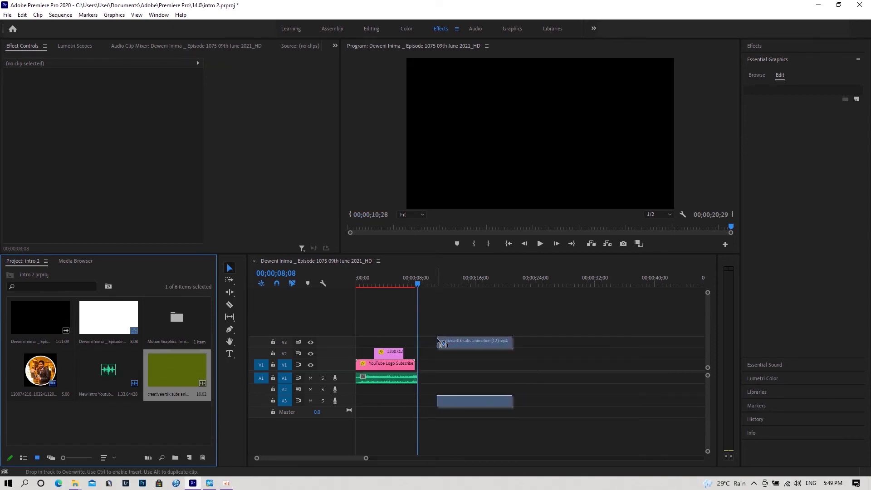
Play the green-screen subscribe animation with its sound from about 13 seconds to about 17 seconds
left_click(423, 284)
left_click_drag(423, 282, 456, 284)
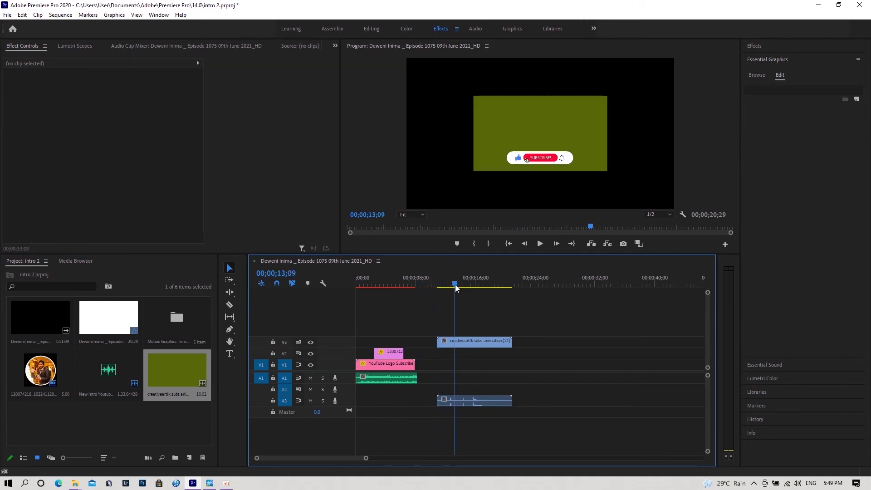
left_click(542, 243)
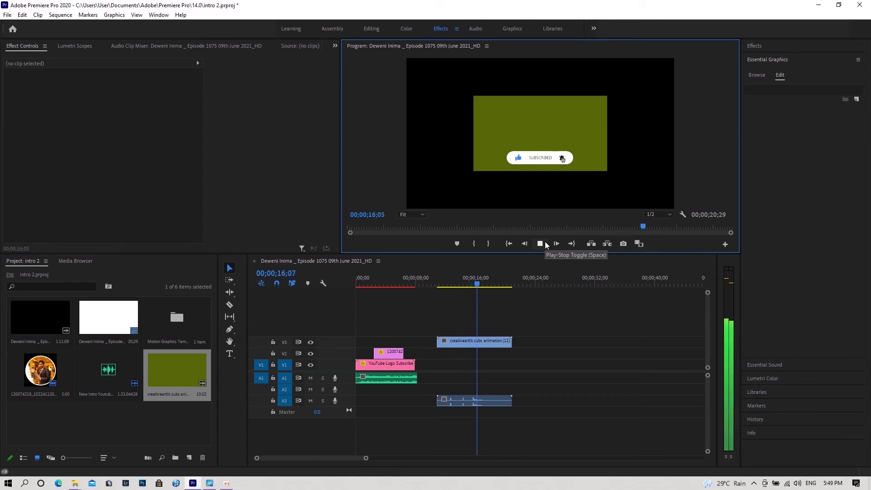
left_click(544, 244)
mouse_move(488, 285)
left_mouse_down()
mouse_move(449, 281)
mouse_move(489, 288)
left_mouse_up()
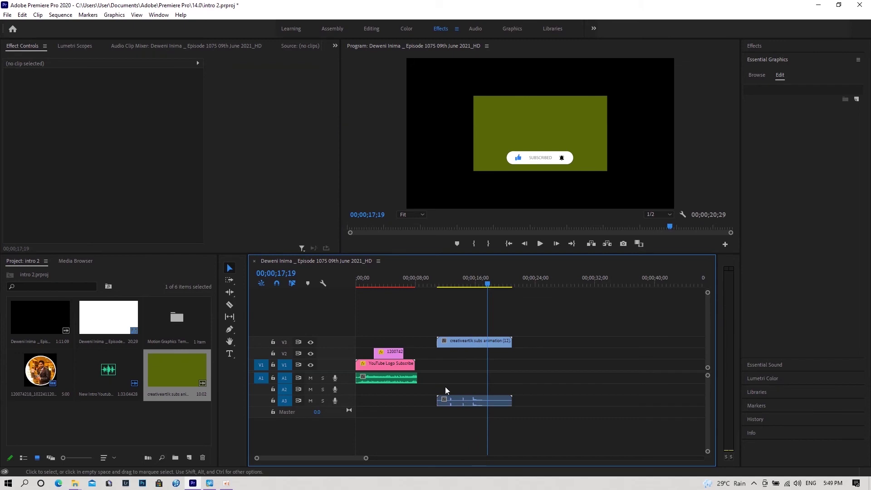
Unlink the subscribe animation's video and audio, and delete its video part from track V3
left_click(483, 403)
right_click(483, 402)
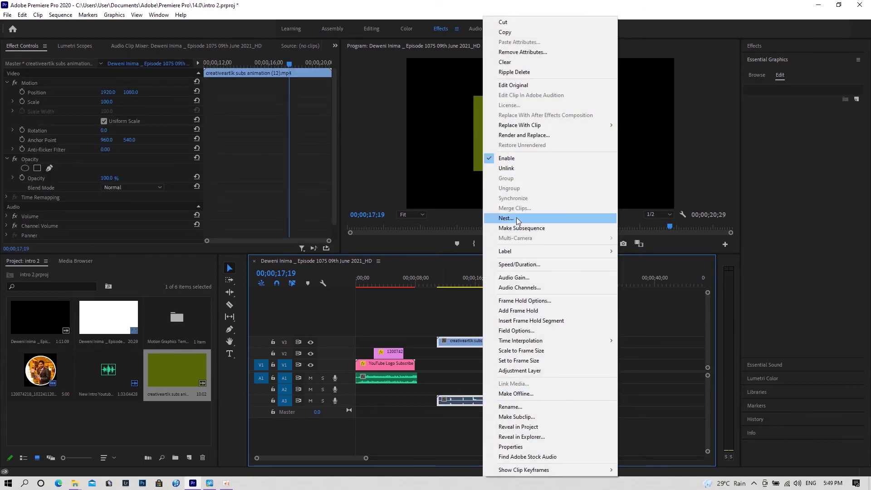
left_click(523, 168)
left_click(544, 318)
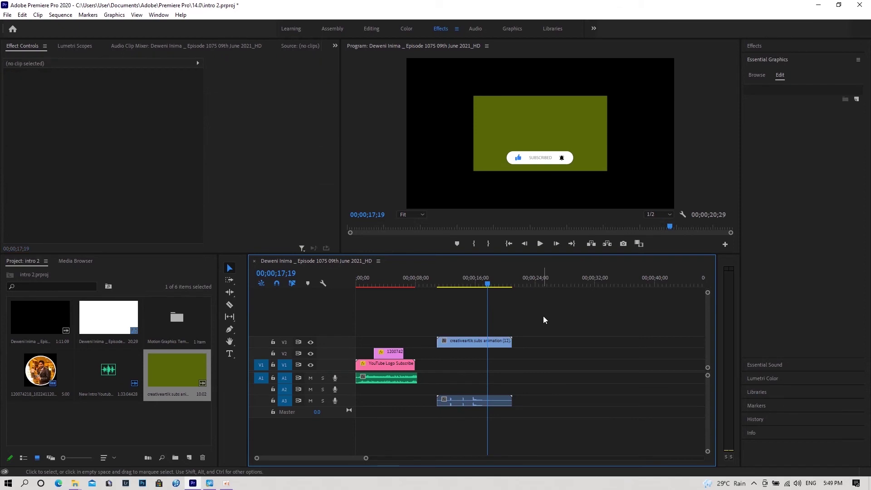
left_click(494, 342)
key("Delete")
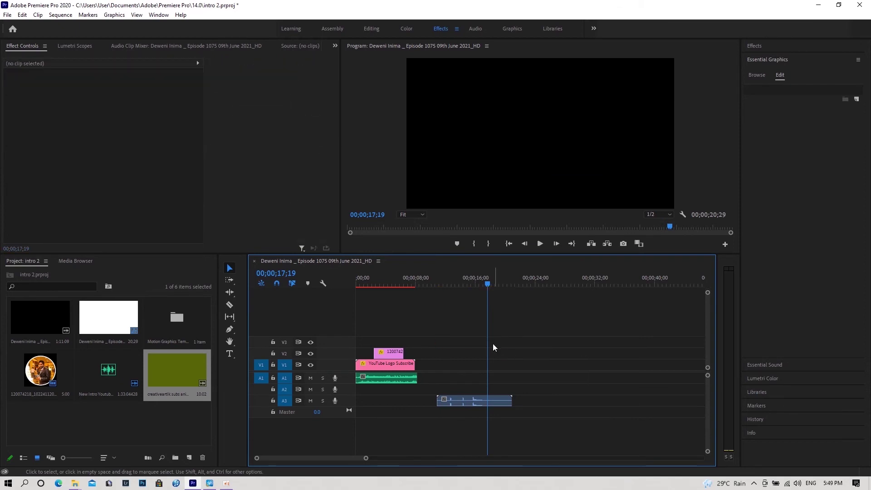
Listen to the remaining click sound on track A3 from 00;00;14;01 to about 17 seconds
left_click_drag(463, 283, 462, 283)
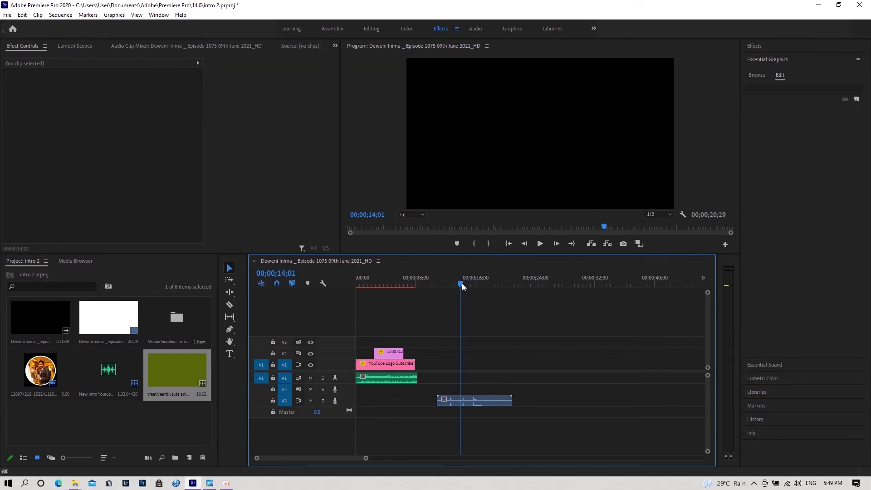
left_click(540, 244)
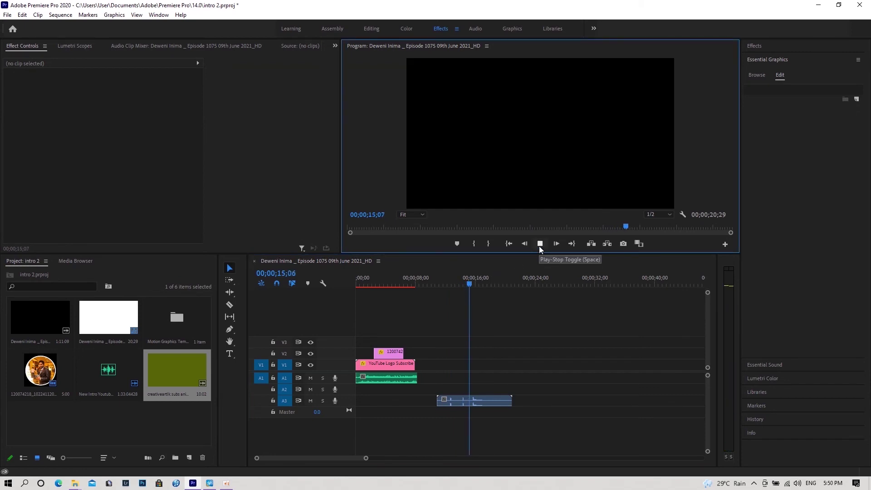
left_click(539, 246)
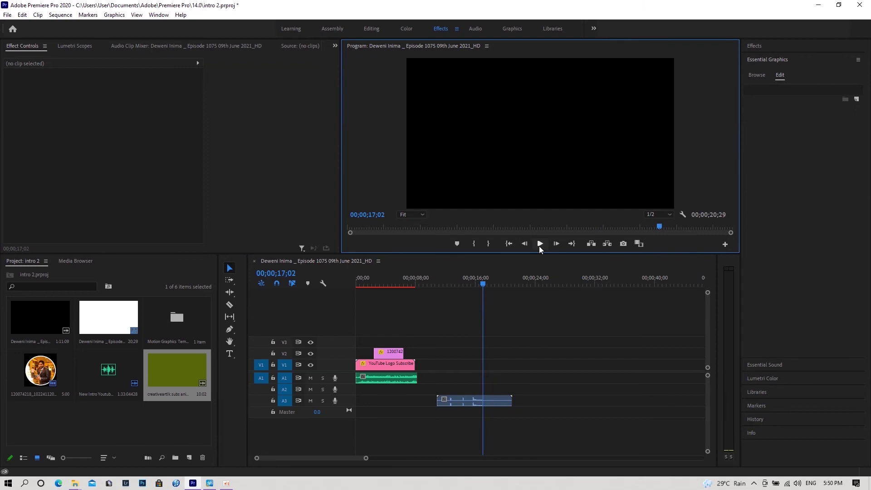
Split the click sound clip on track A3 at 00;00;14;03 with the Razor tool and delete the part before the cut
left_click(456, 402)
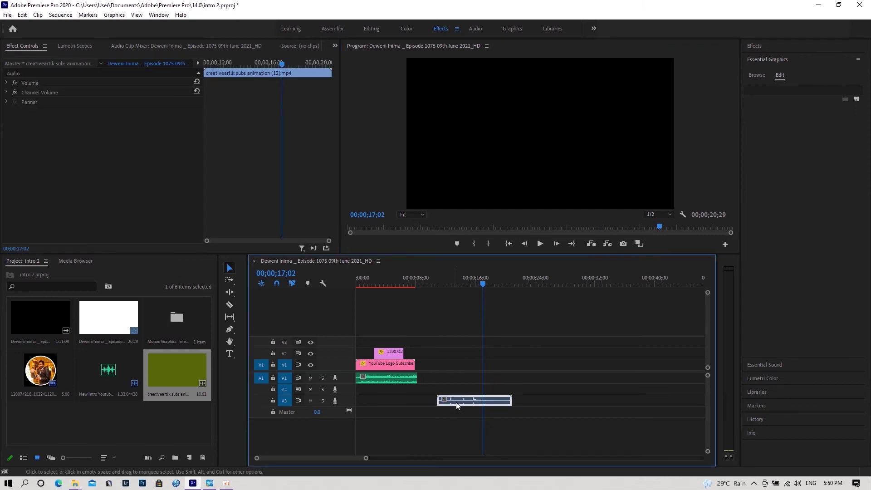
left_click_drag(481, 284, 462, 284)
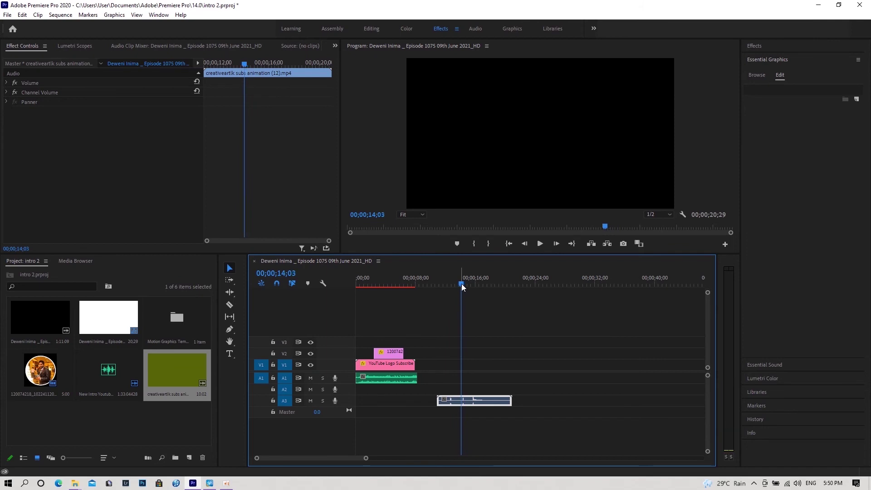
left_click(229, 304)
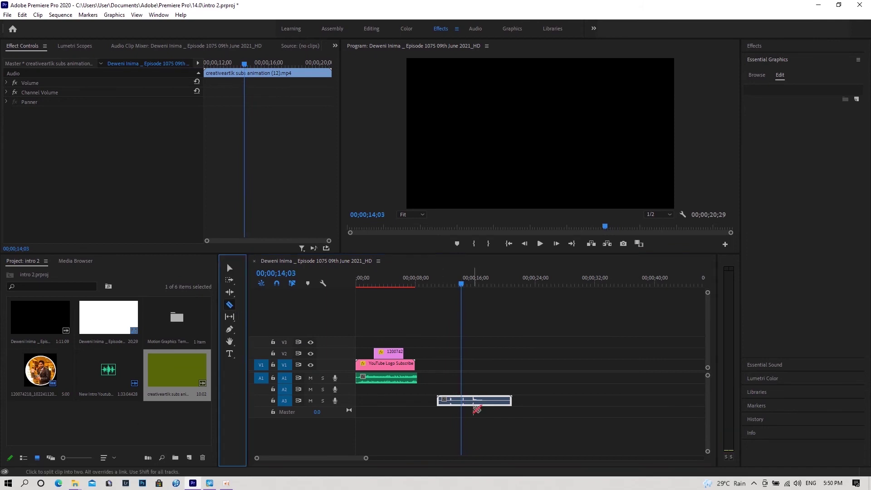
left_click(462, 401)
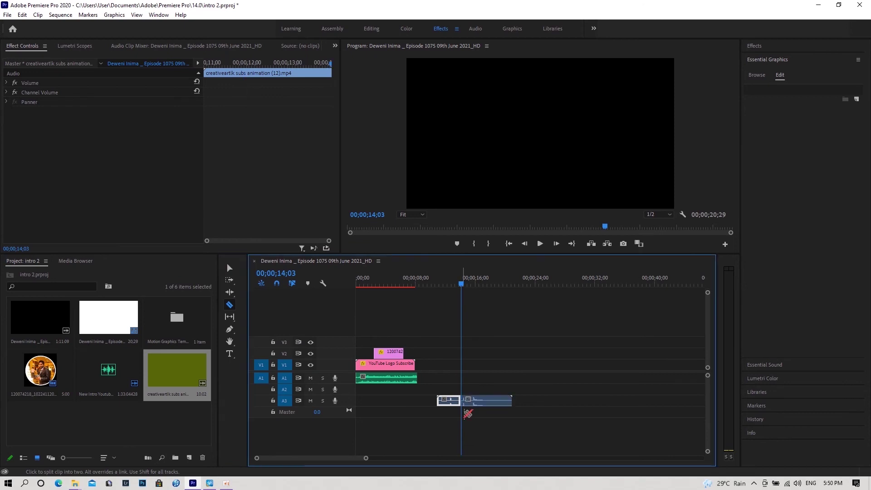
left_click(229, 267)
left_click(446, 404)
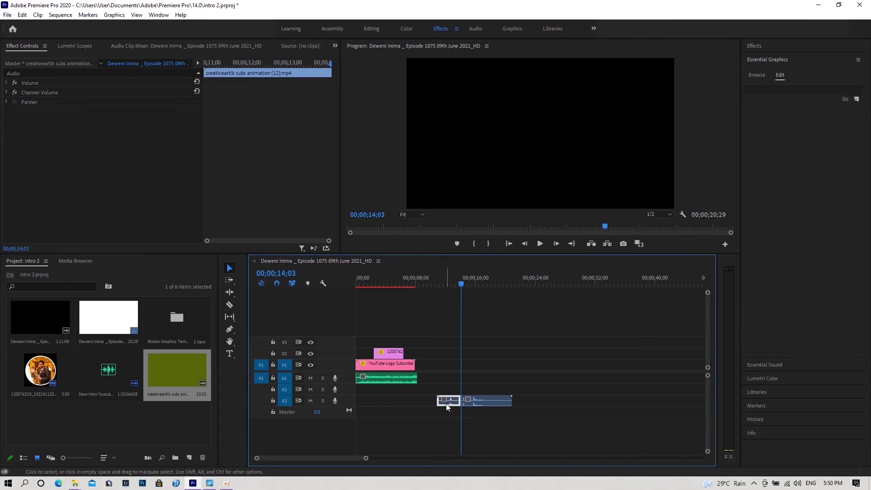
key("Delete")
Move the remaining click sound on track A3 to the start of the logo image clip and check the subscribe button frame at 00;00;03;08
left_click(479, 402)
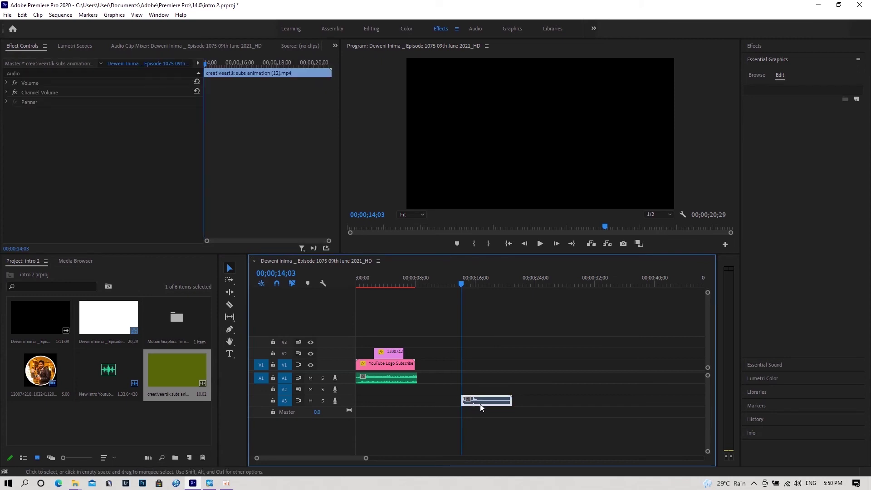
left_click_drag(486, 404, 398, 403)
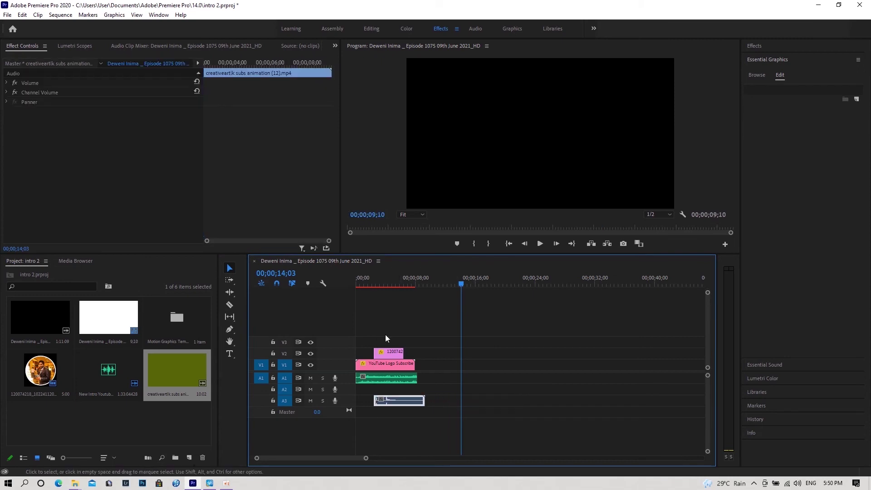
left_click_drag(367, 281, 381, 285)
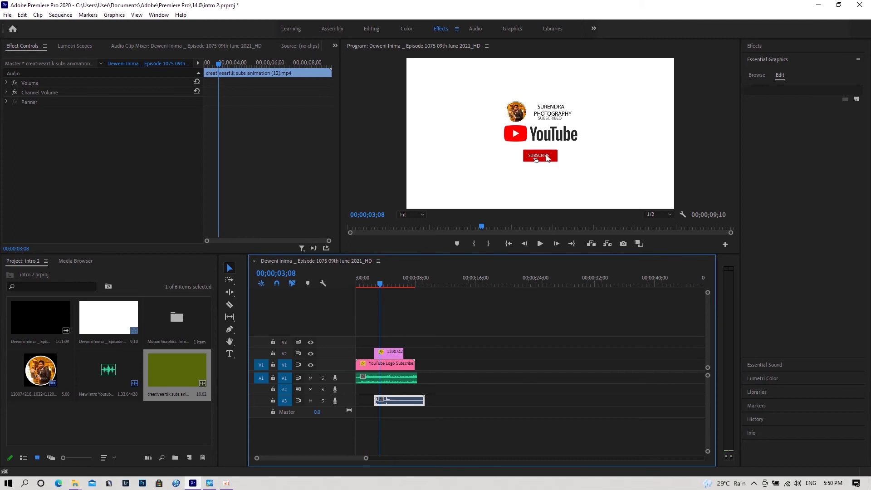